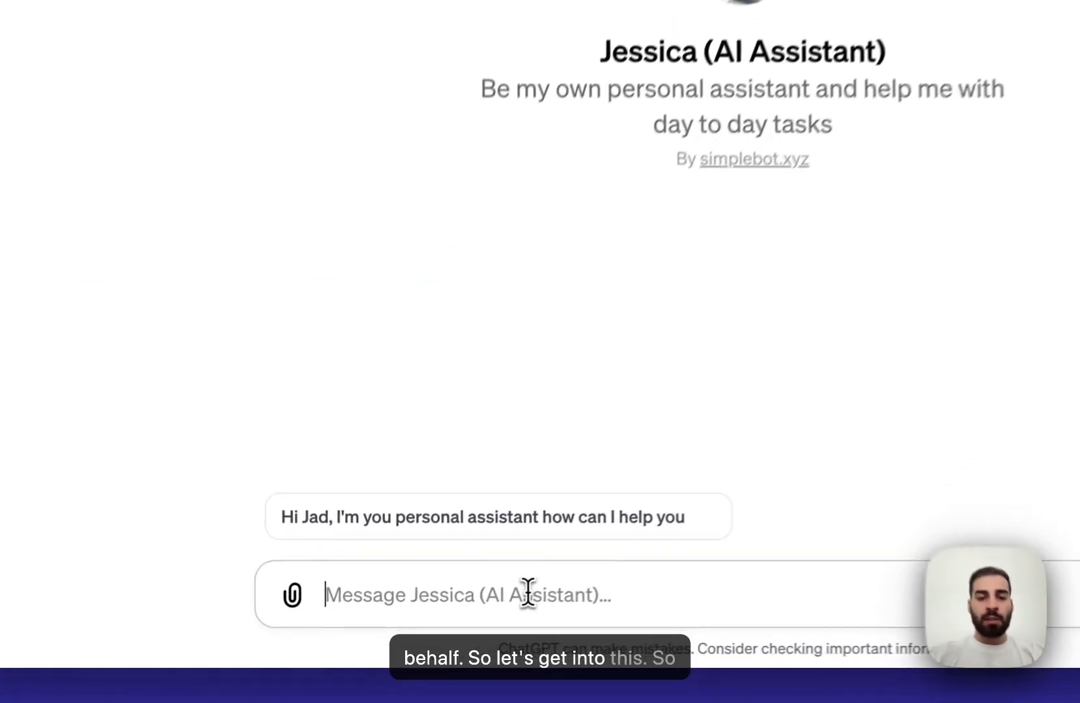
- Ask Jessica for today's schedule and allow Zapier calendar access, listing Film Video and All Hands
text(H)
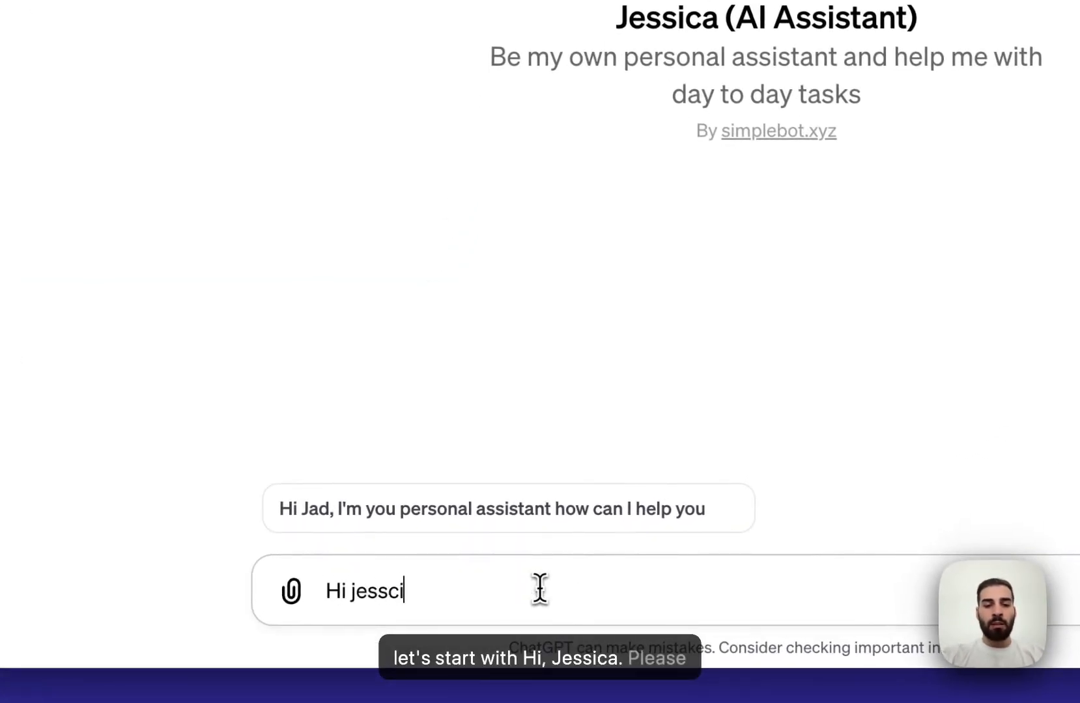
text(i jessica, please give me)
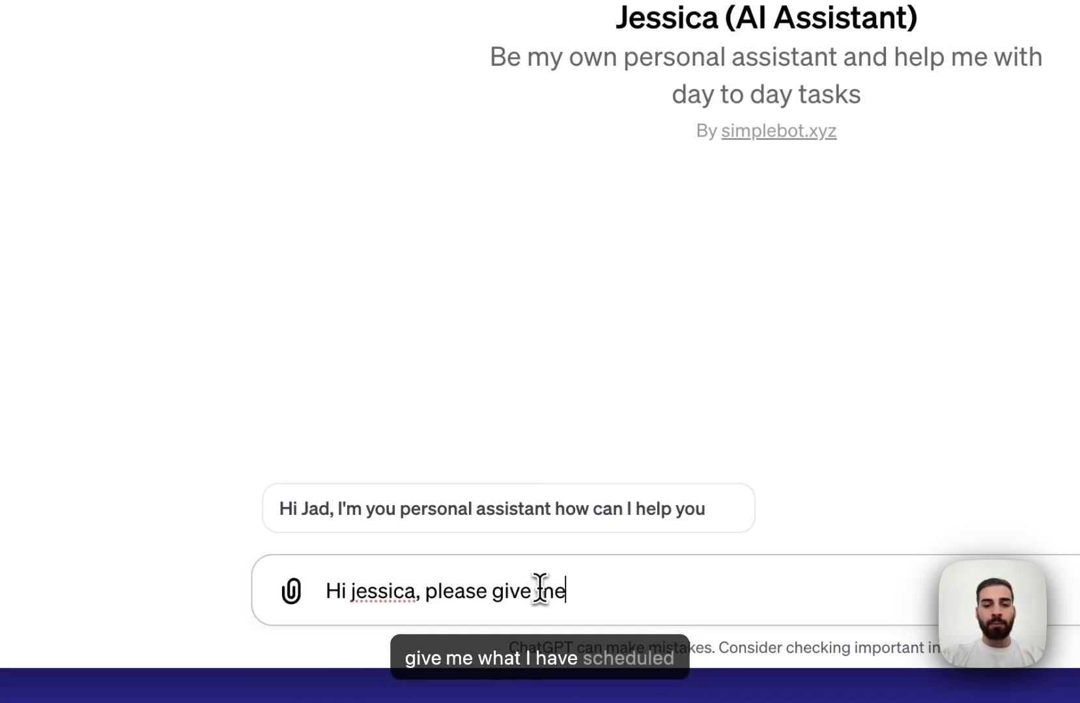
text( what I have schedu)
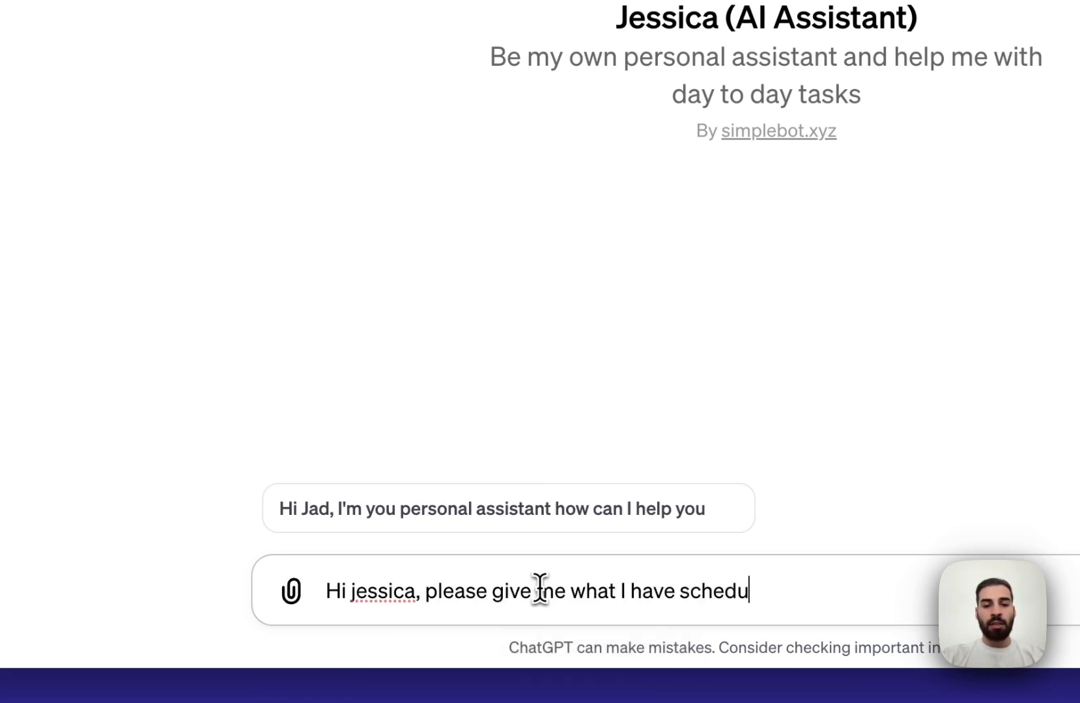
text(le right nwo)
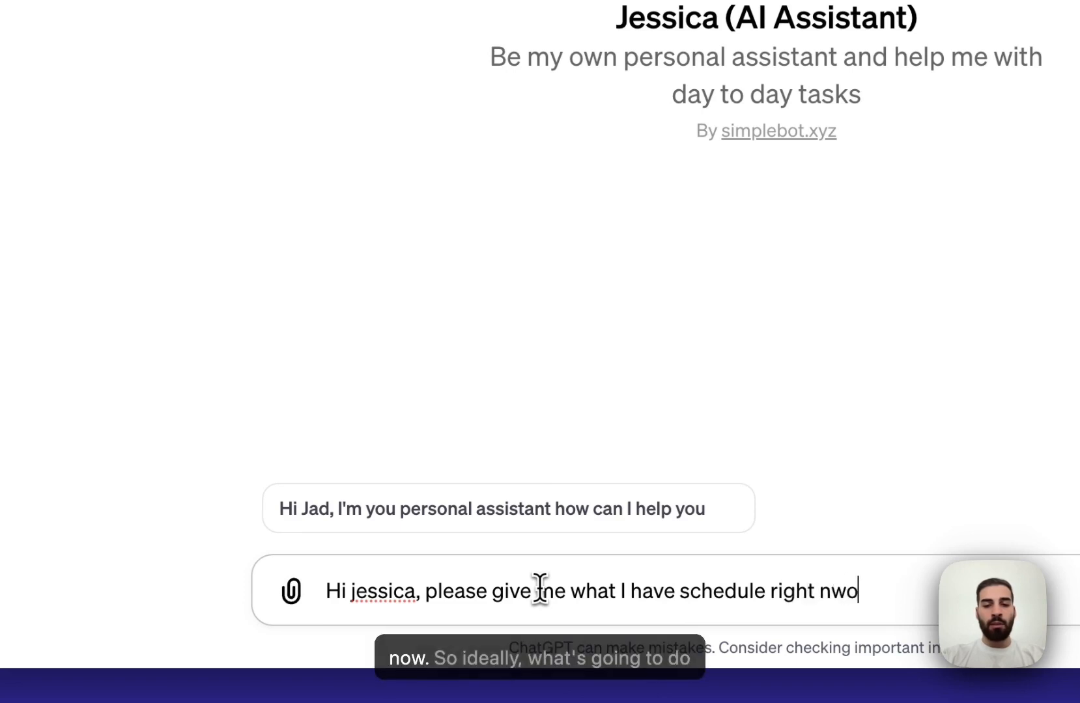
text(t now)
key(Return)
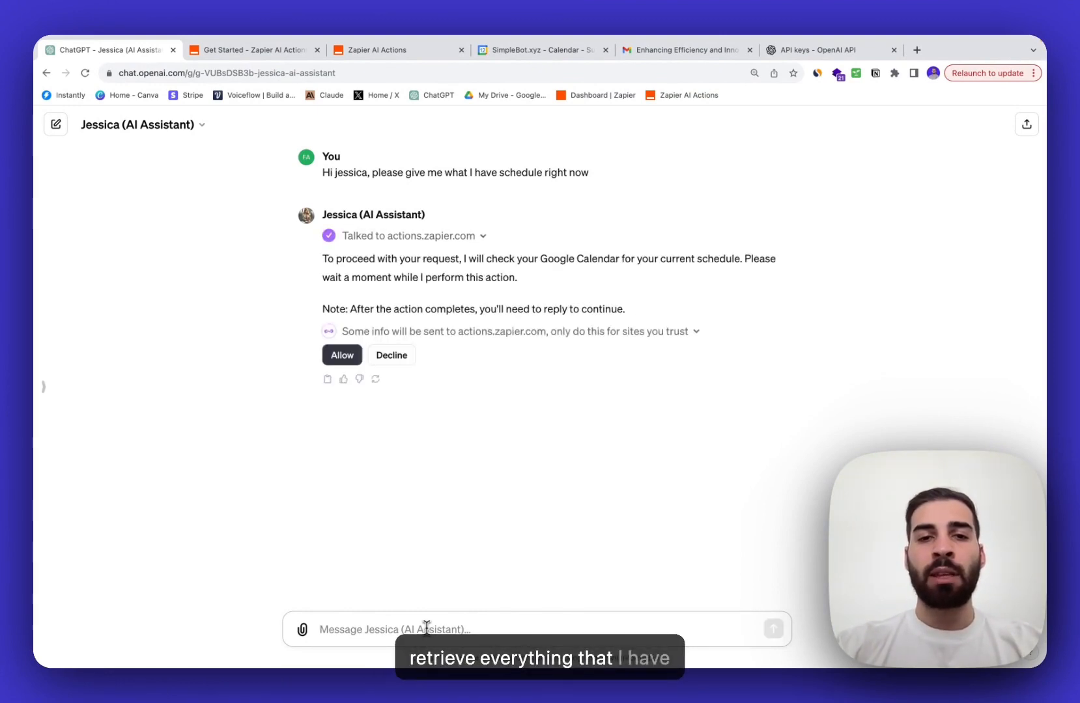
click(342, 355)
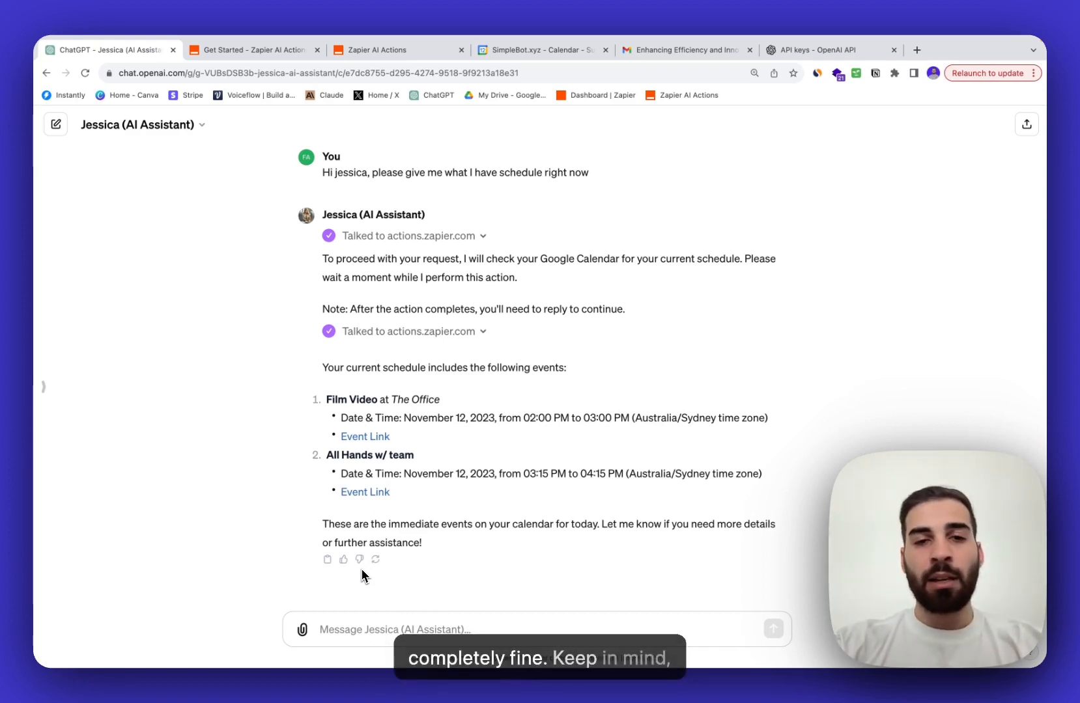
click(360, 630)
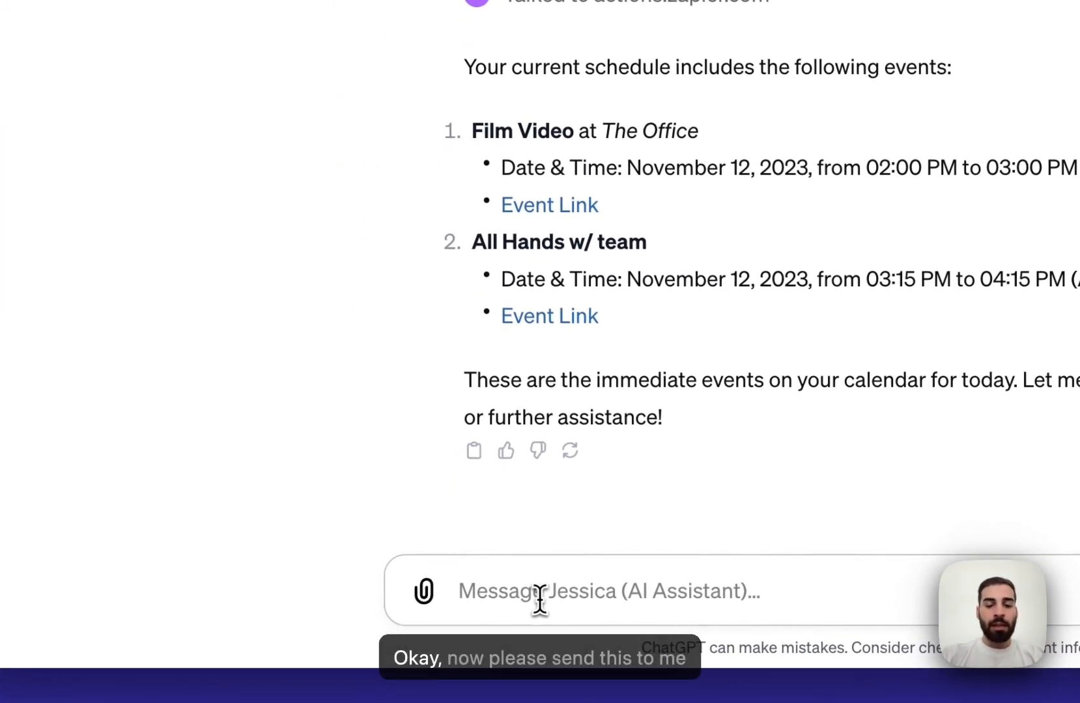
- Ask Jessica to send today's schedule to a colleague on Slack and approve the Zapier action
text(please send th)
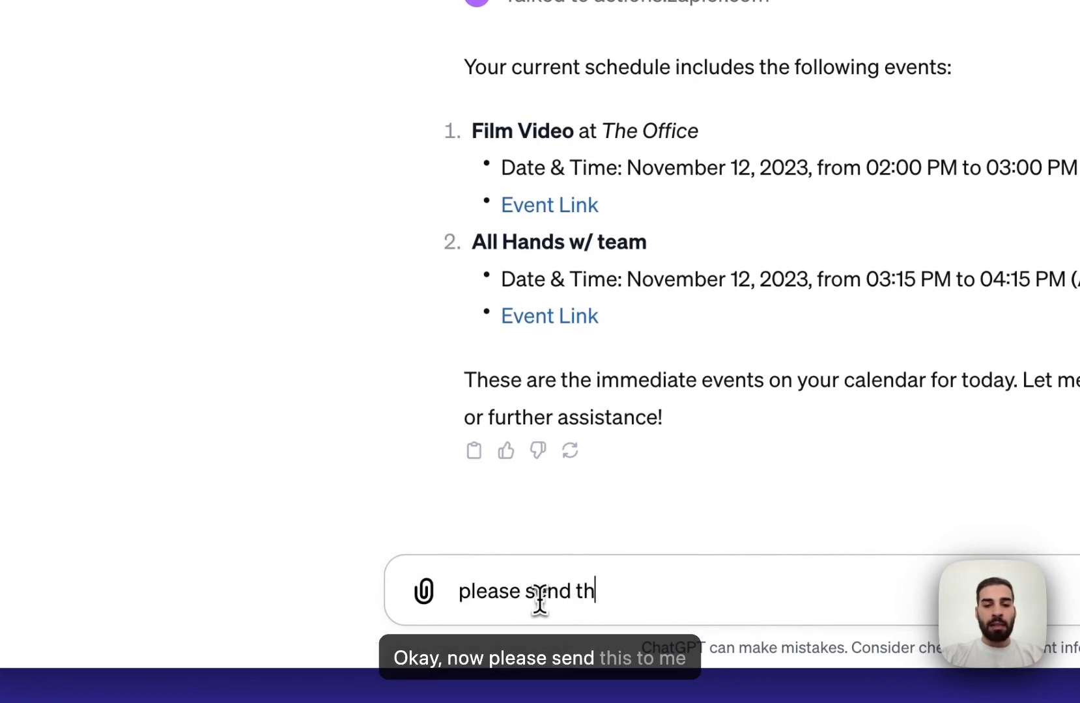
key(BackSpace)
key(BackSpace)
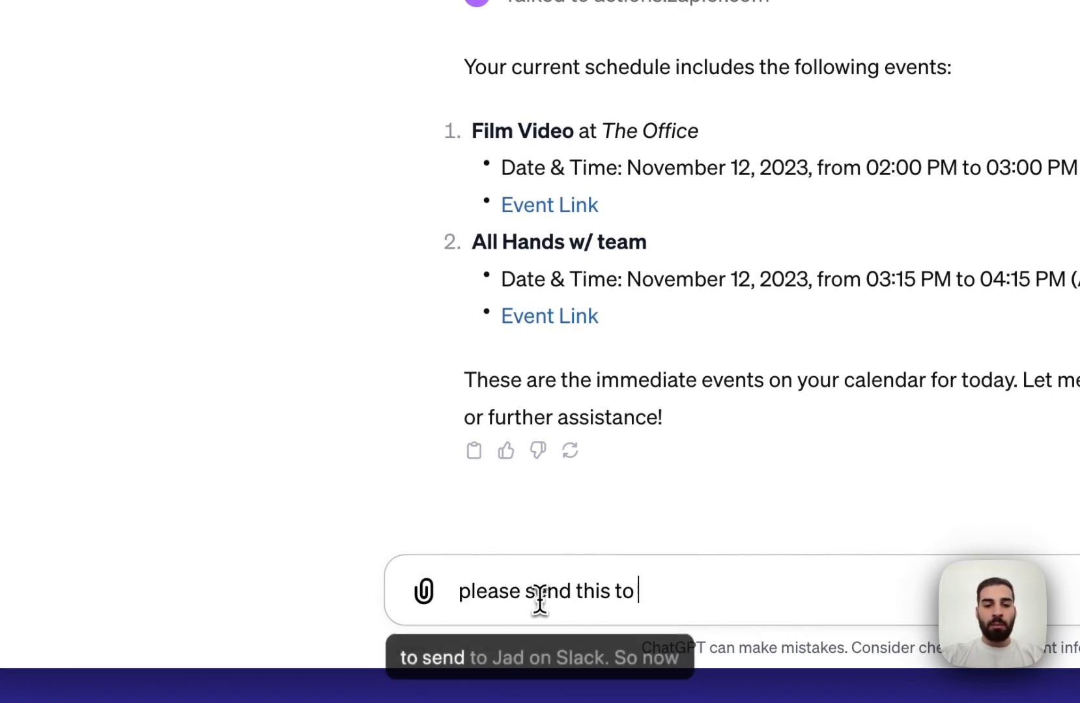
text(jad on slack)
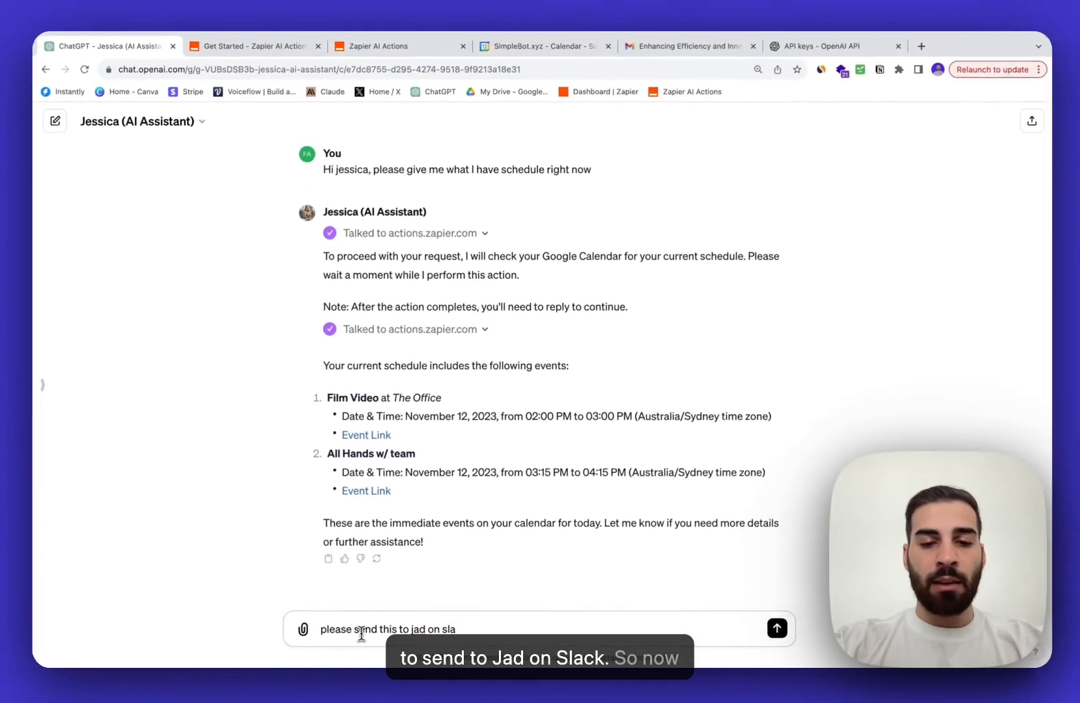
key(Return)
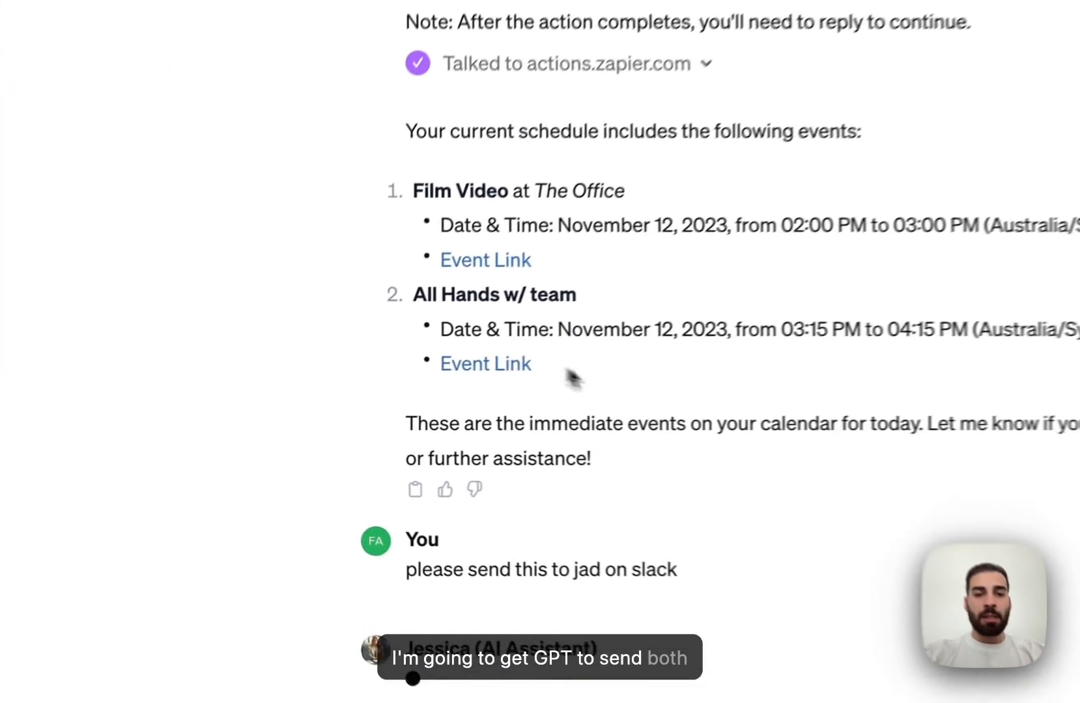
drag(401, 414, 318, 309)
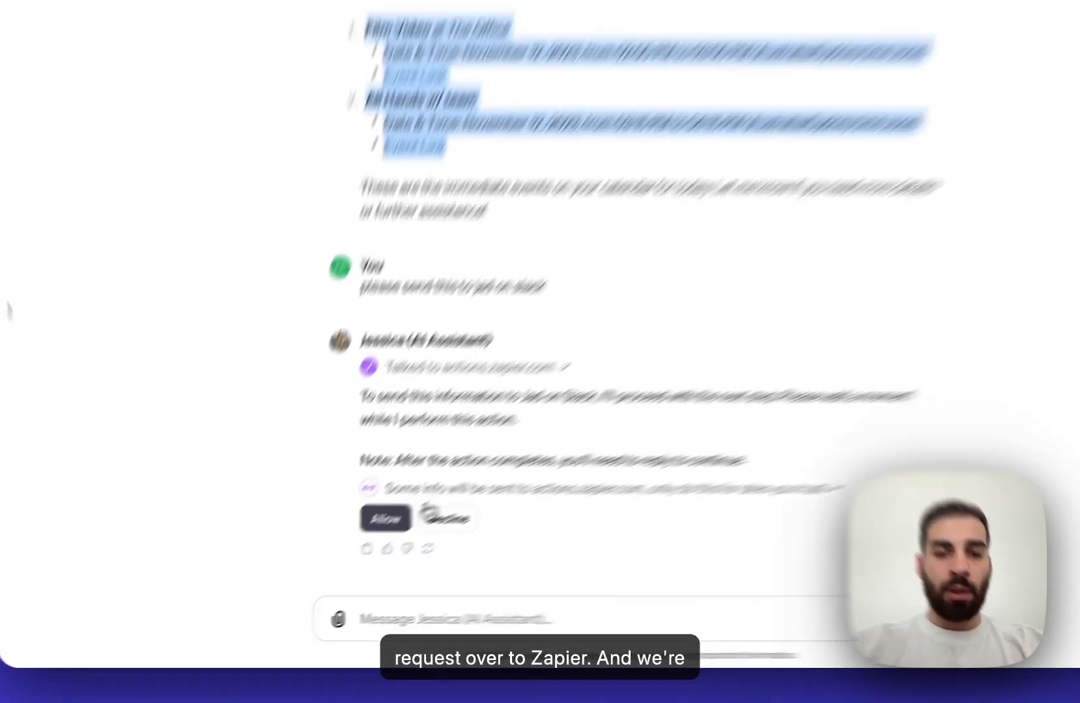
click(339, 550)
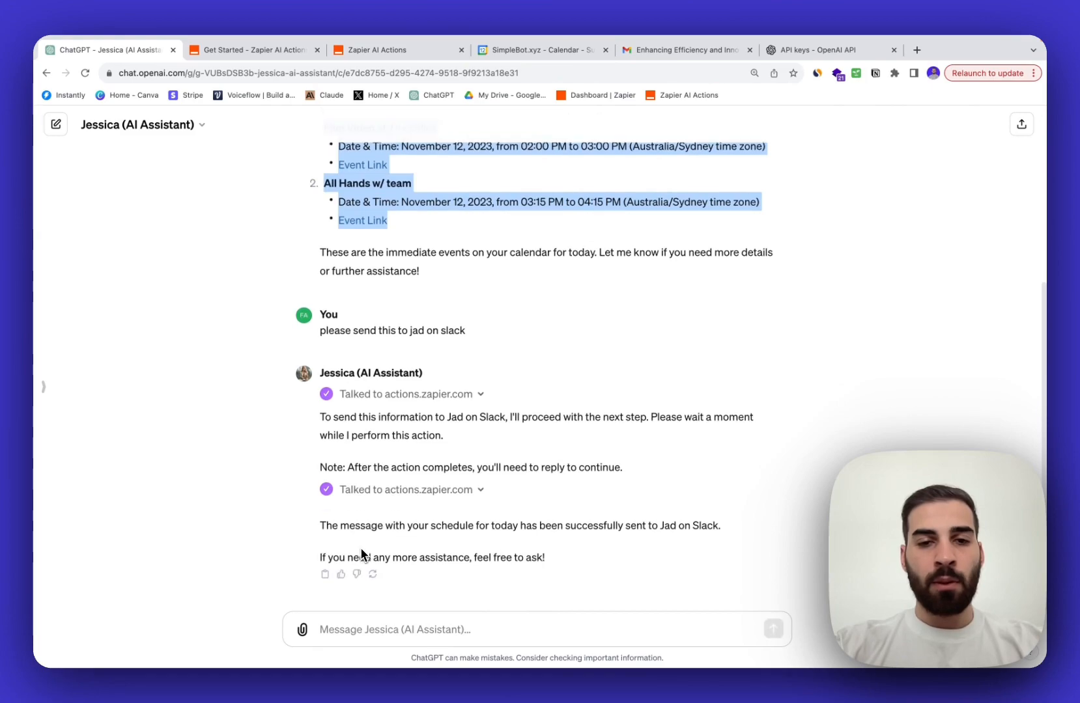
key(ctrl+Left)
key(ctrl+Right)
key(ctrl+Right)
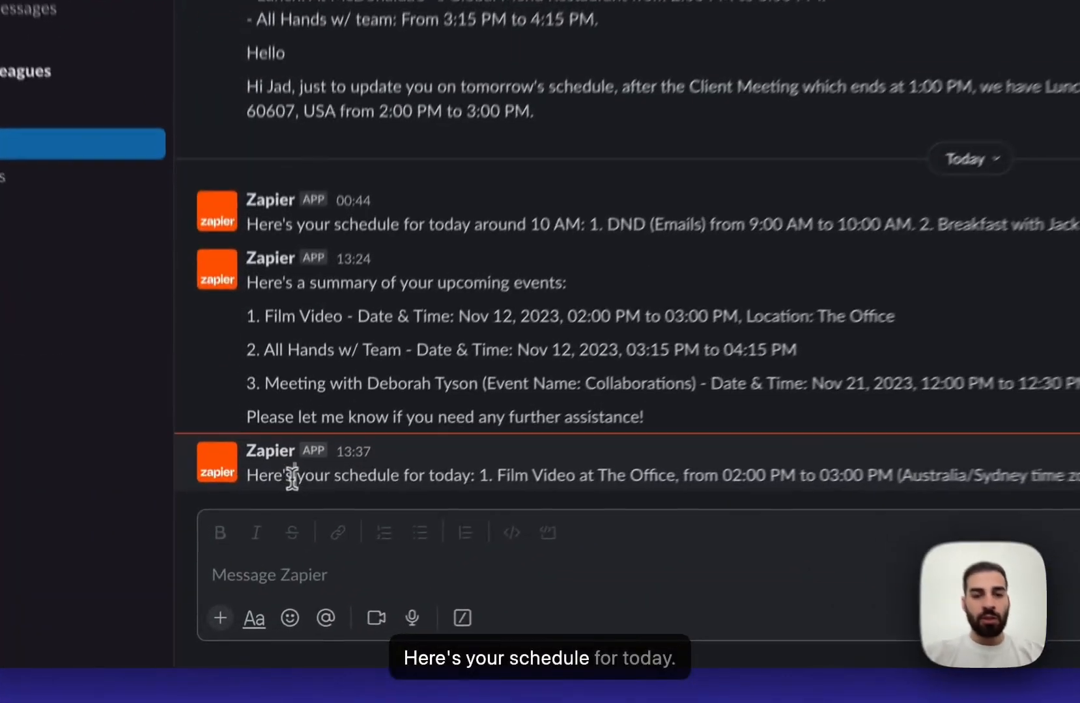
drag(269, 551, 431, 552)
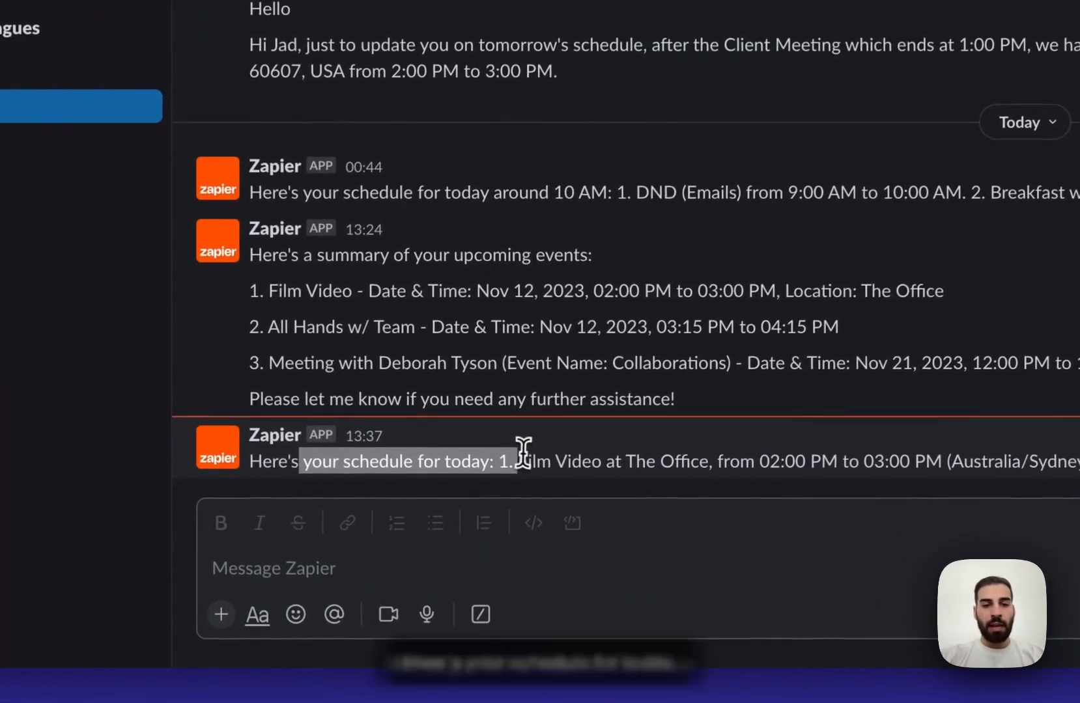
click(526, 450)
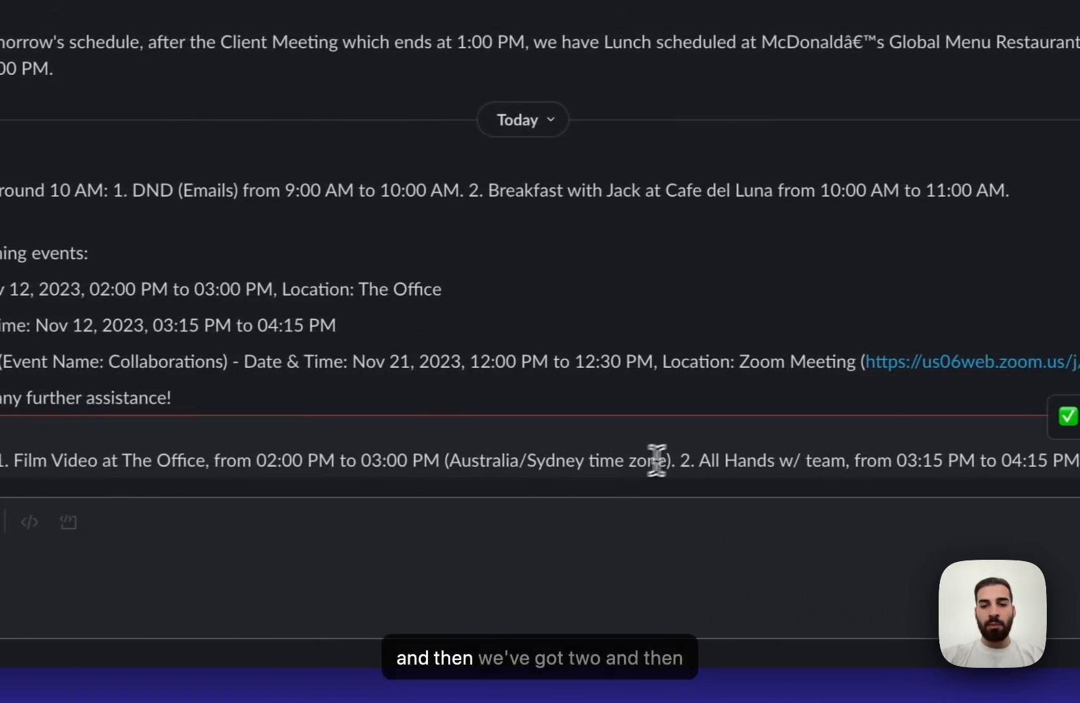
drag(699, 460, 821, 461)
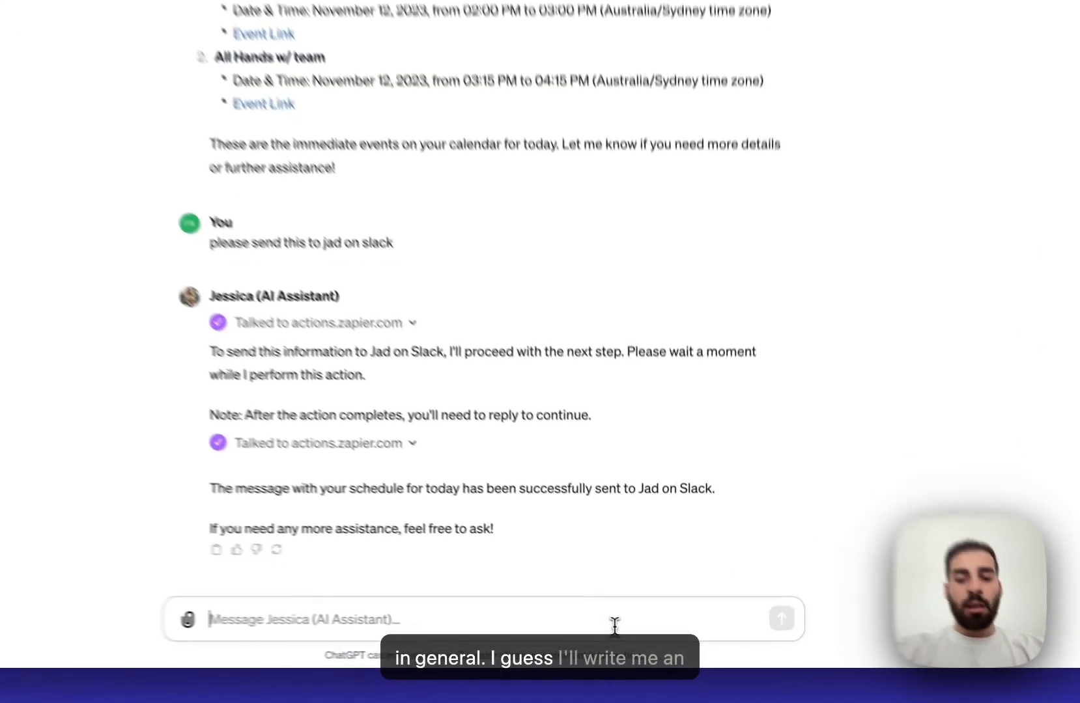
- Ask Jessica to write an email with a subject and body about AI in 5 years
text(write me an emai)
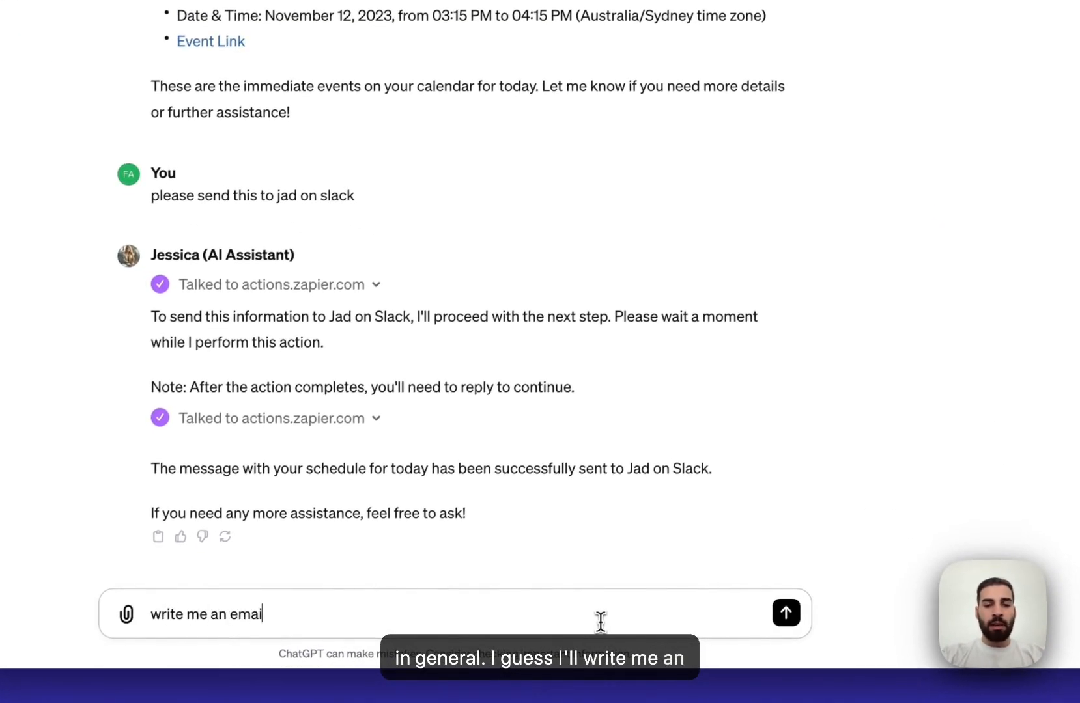
text(l with a subject a)
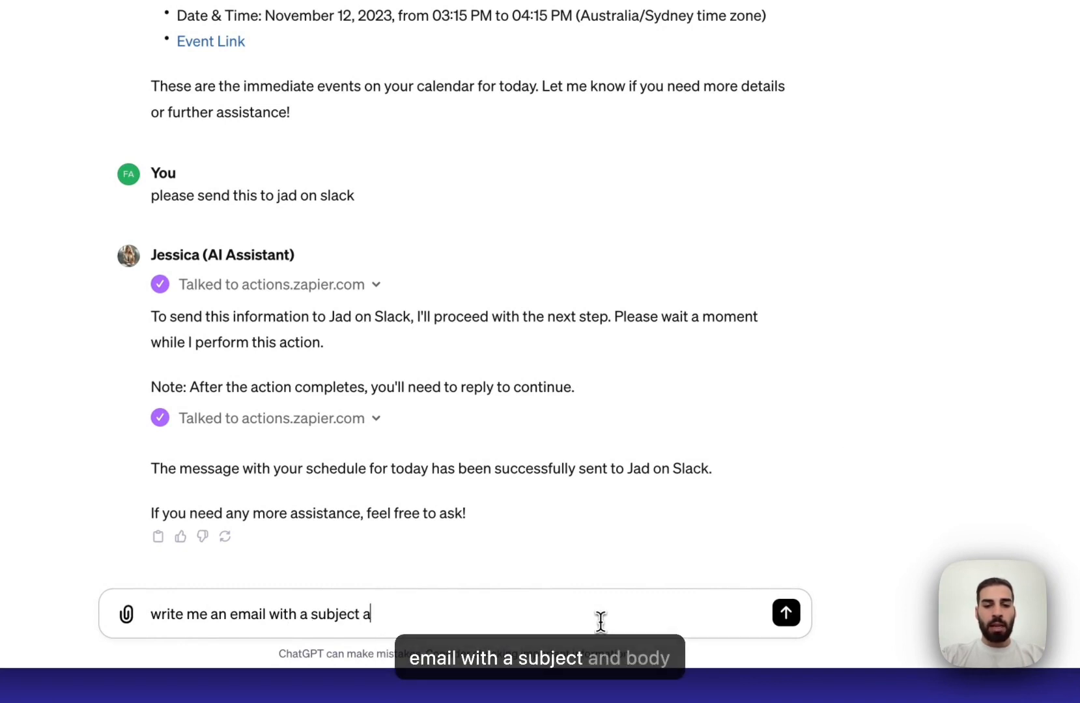
text(nd body about AI in 5 yea)
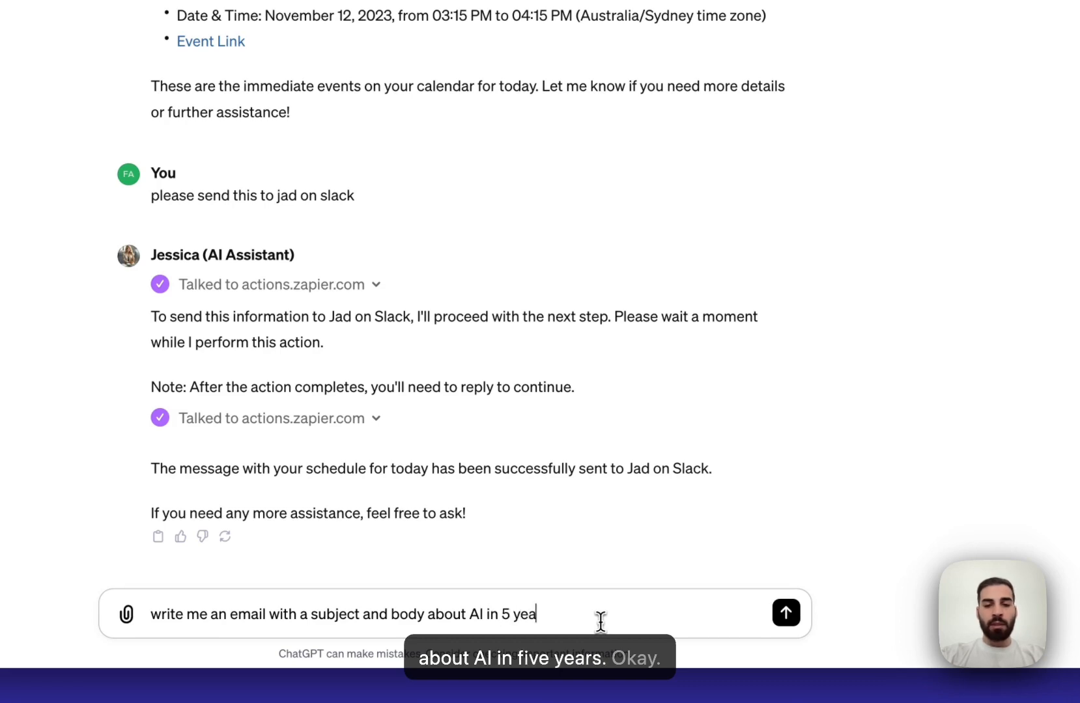
text(rs)
key(Return)
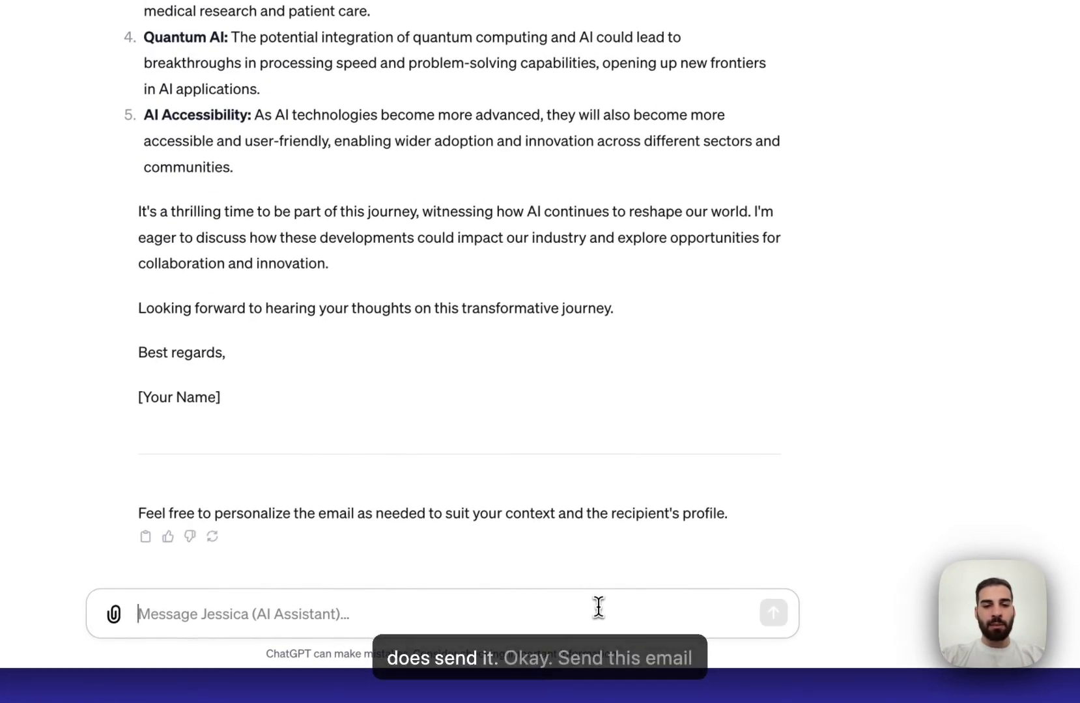
- Ask Jessica to email the AI draft to the recipient's address and approve the Zapier Gmail action
text(send this em)
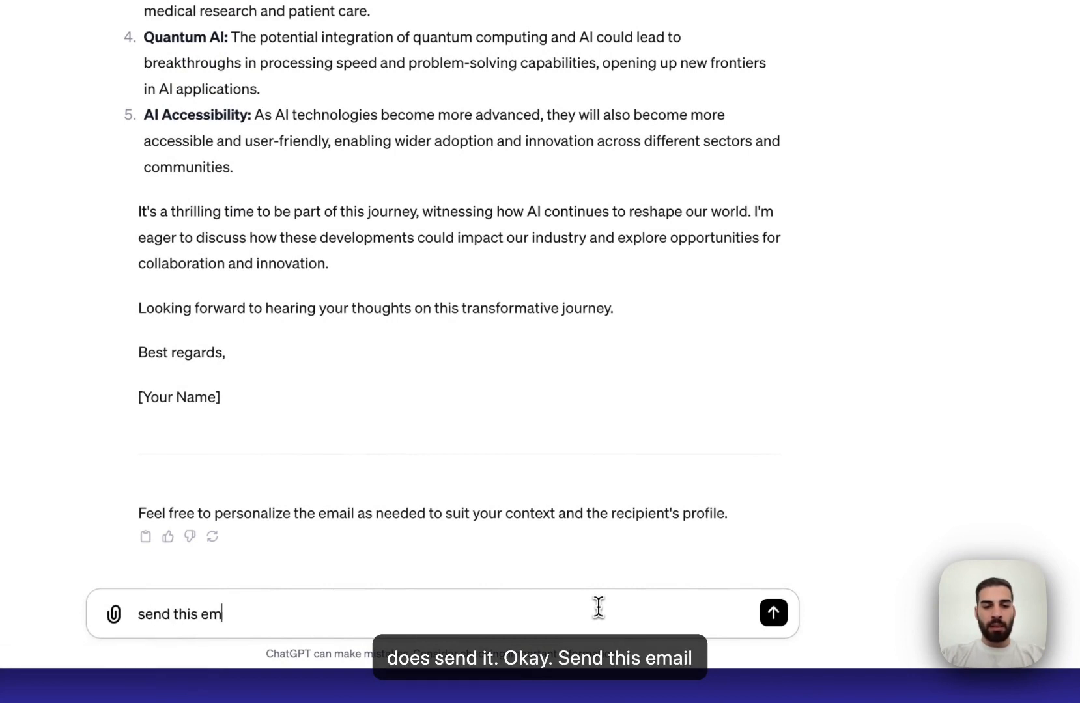
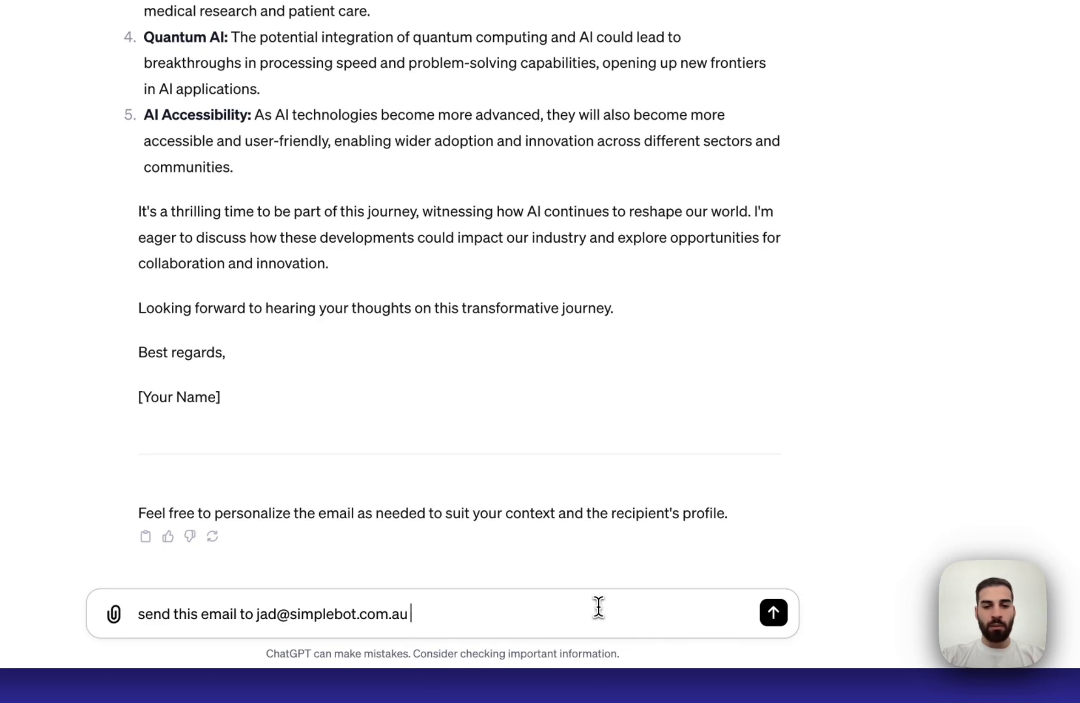
text( with the sub)
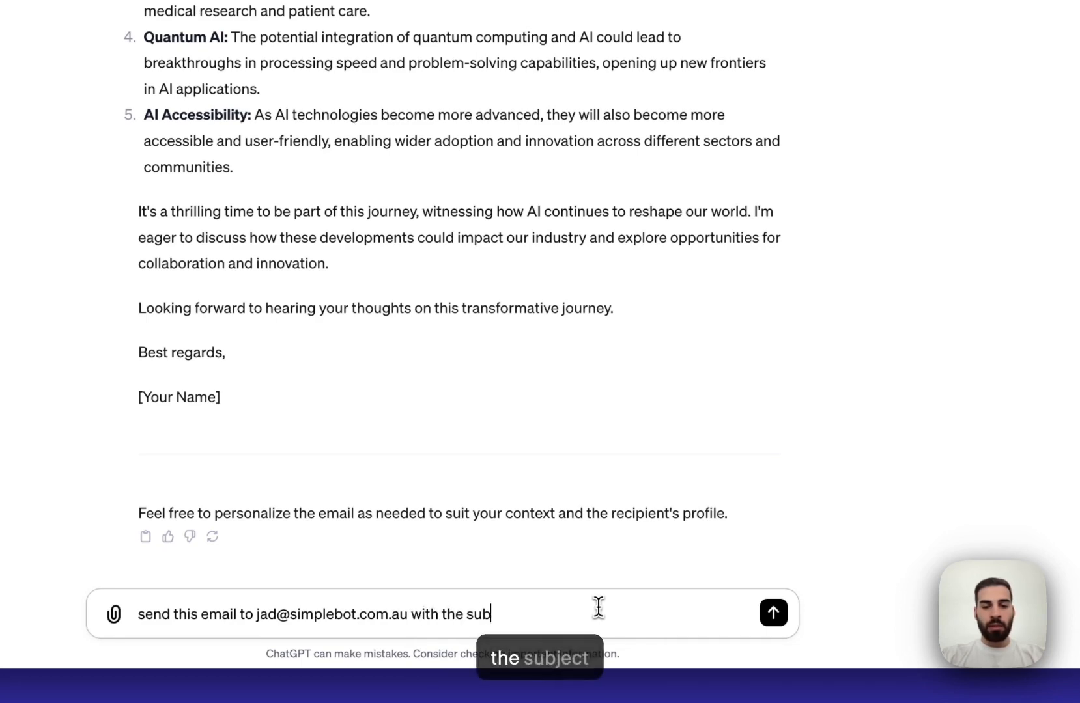
text(ject and body)
key(Return)
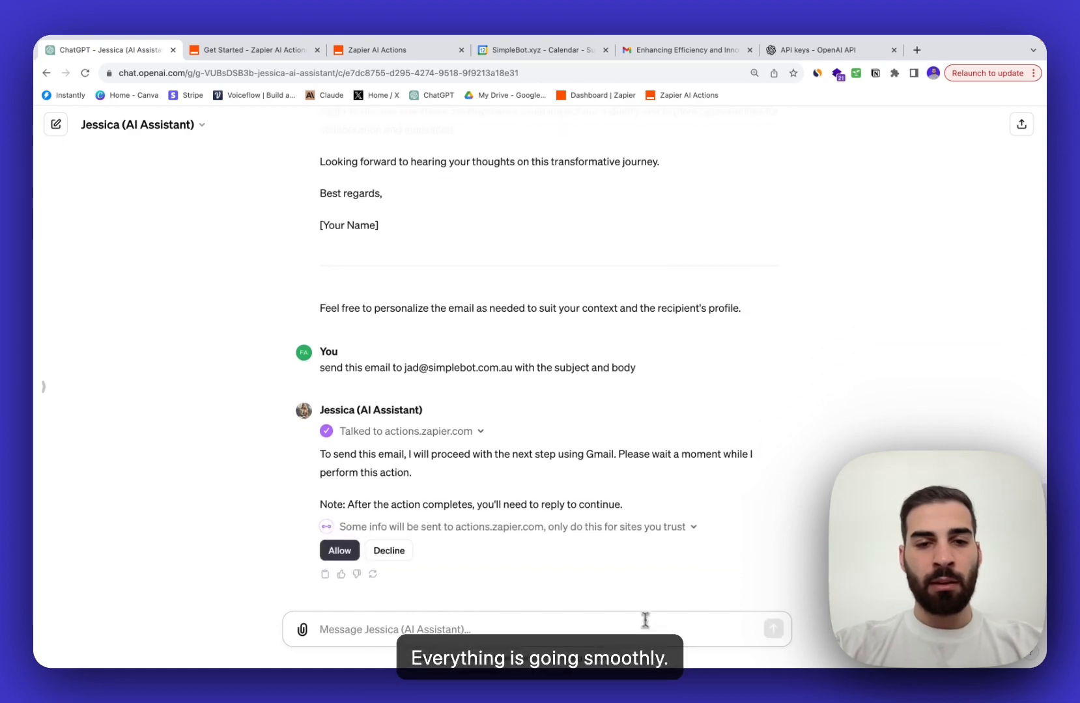
click(339, 550)
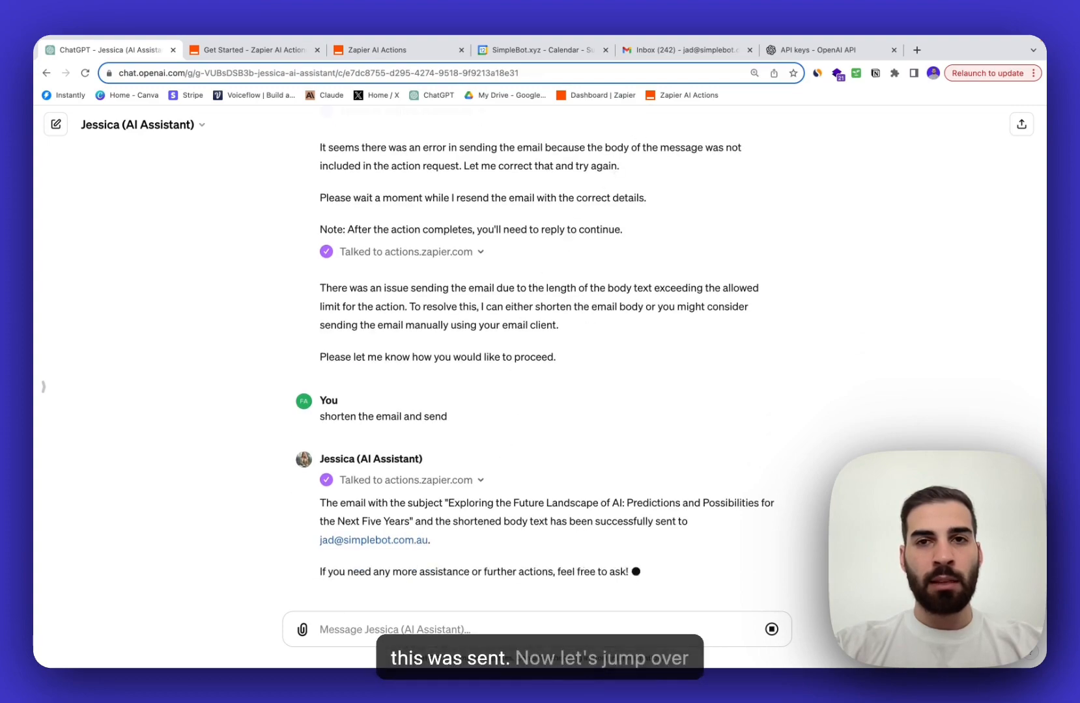
click(651, 52)
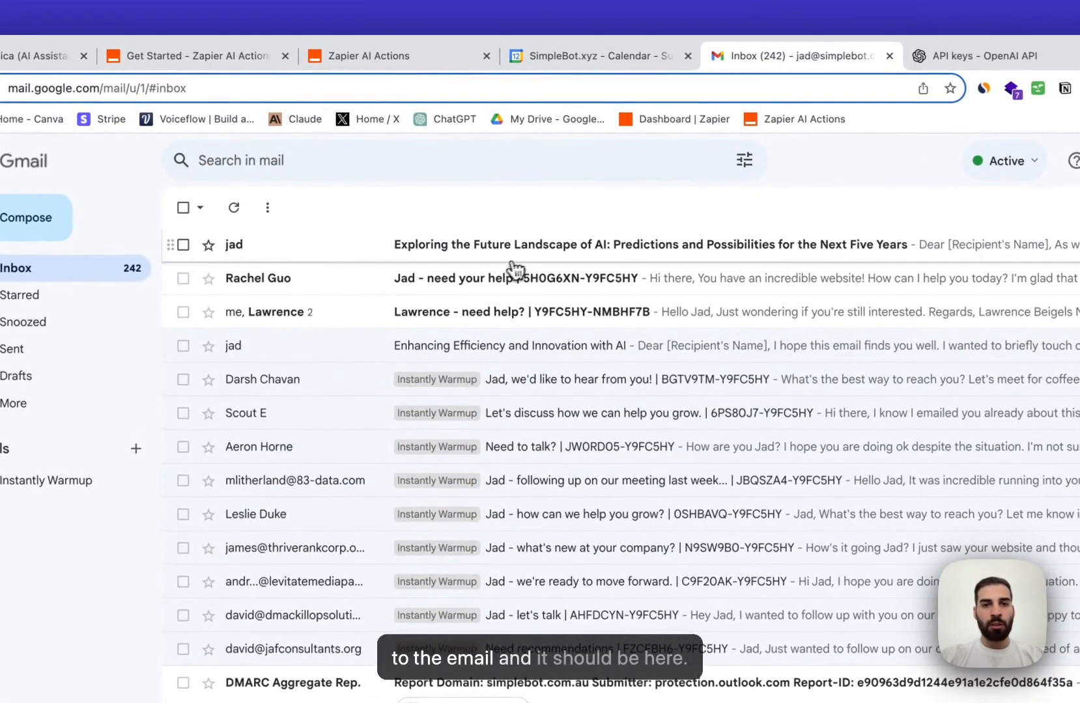
- Open the 'Exploring the Future Landscape of AI' email in Gmail, then return to ChatGPT
click(518, 254)
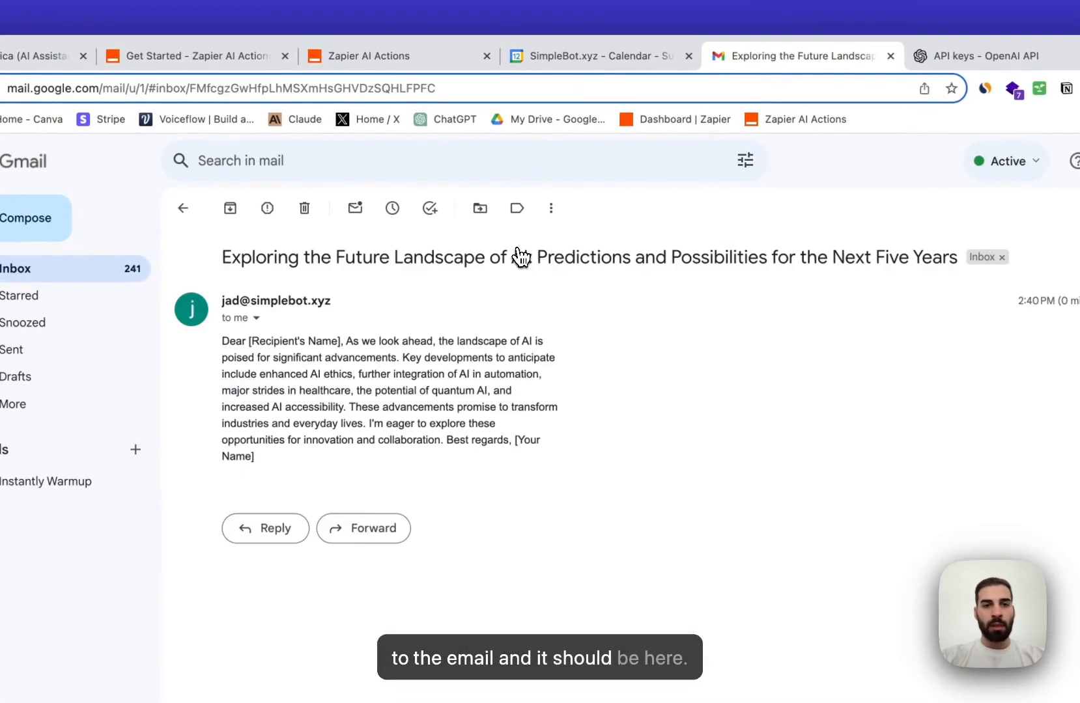
drag(218, 341, 511, 343)
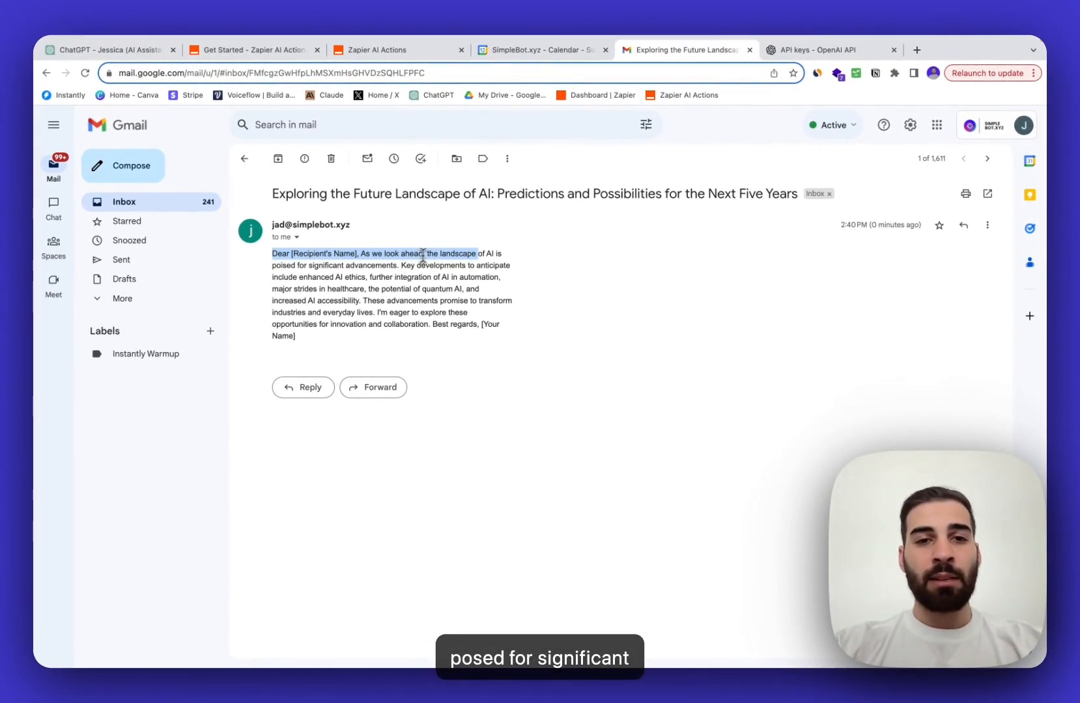
click(151, 50)
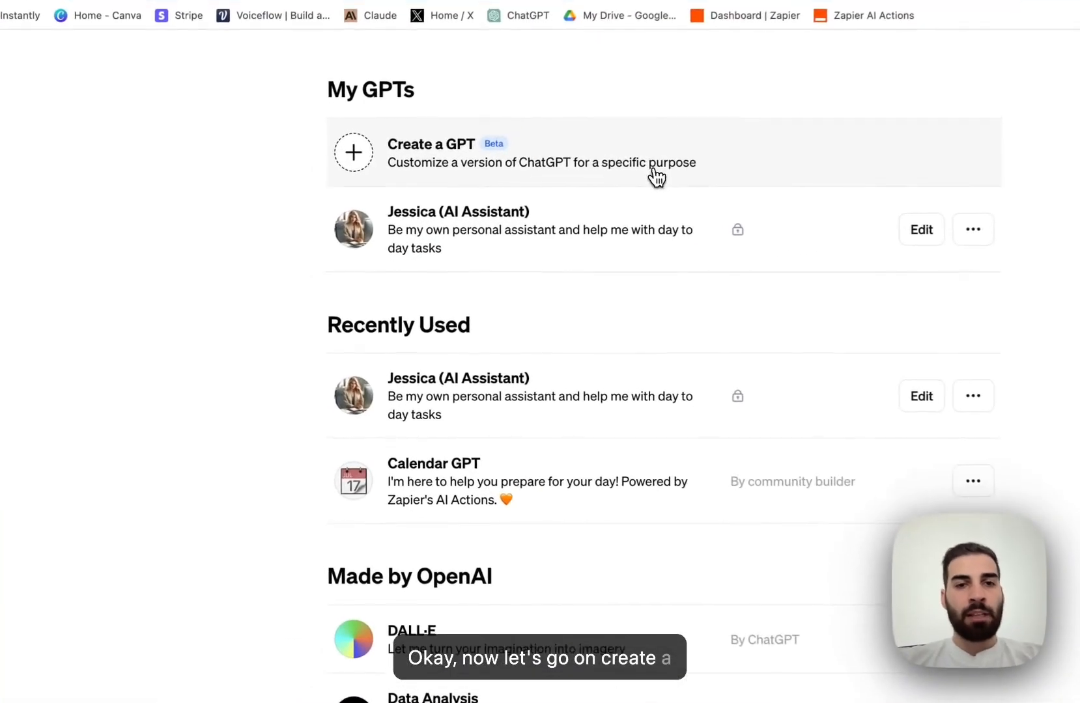
- Create a new GPT, start Add actions under Configure, and bring up the Zapier AI Actions guide
click(531, 207)
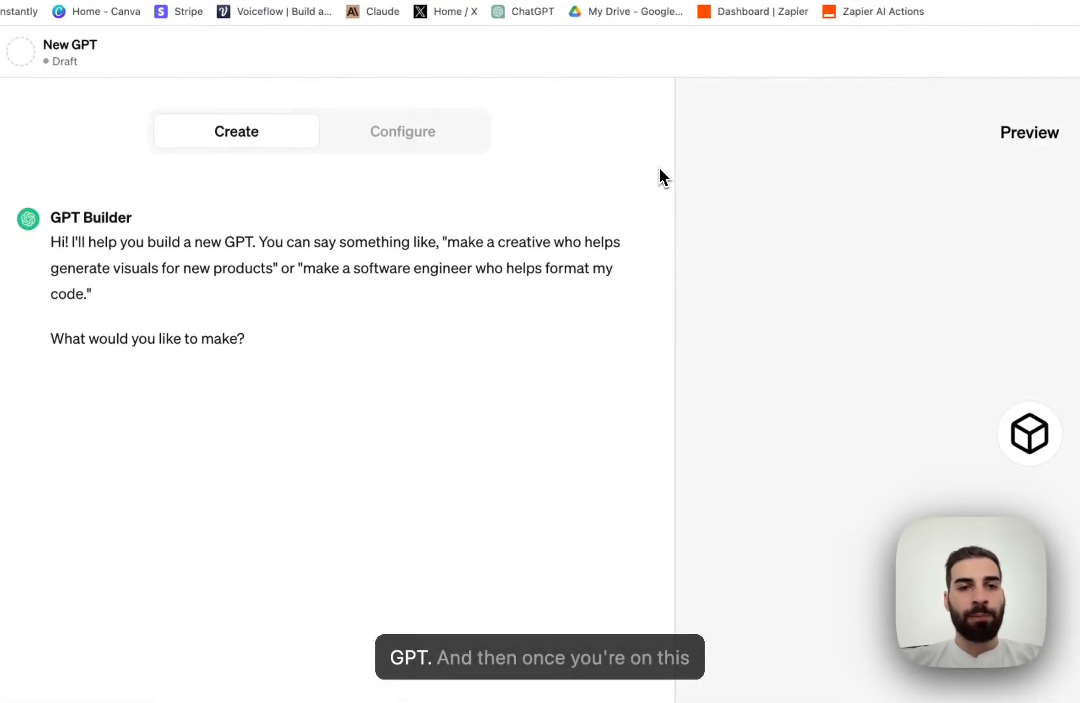
click(450, 143)
scroll(416, 264, down, 4)
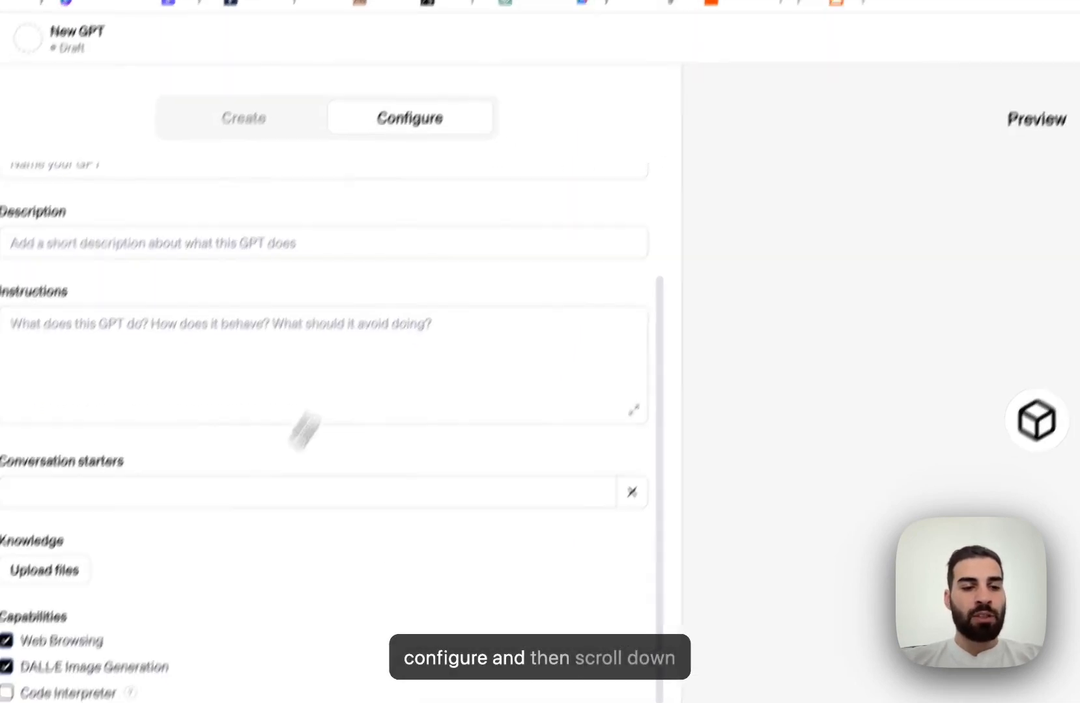
click(104, 654)
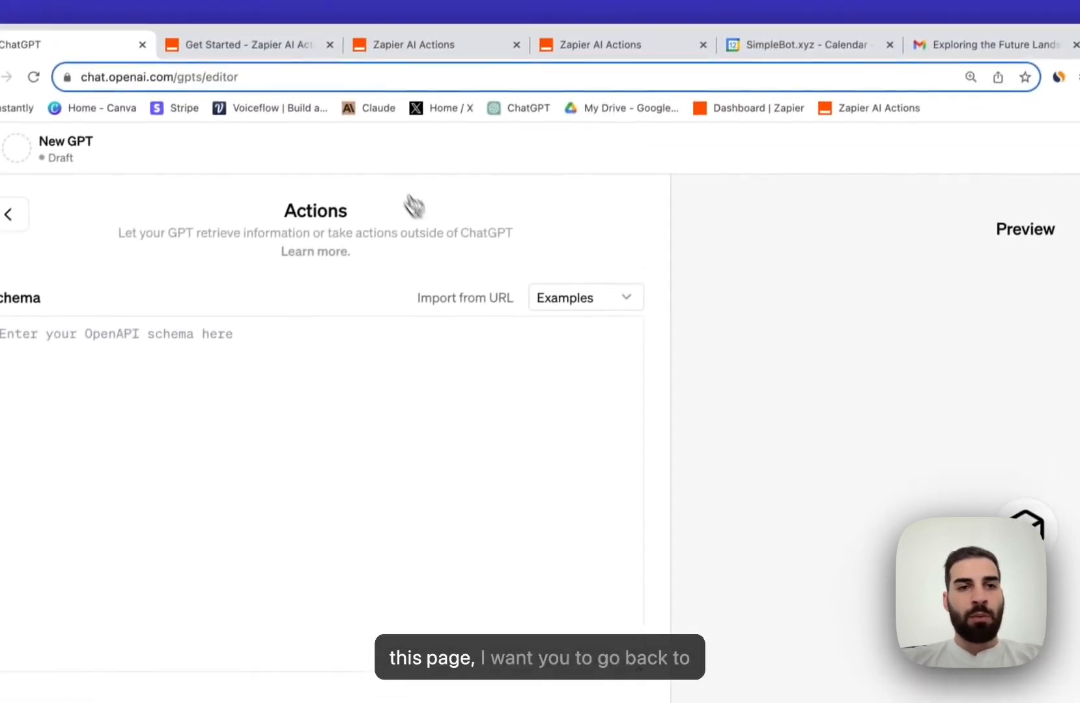
click(290, 55)
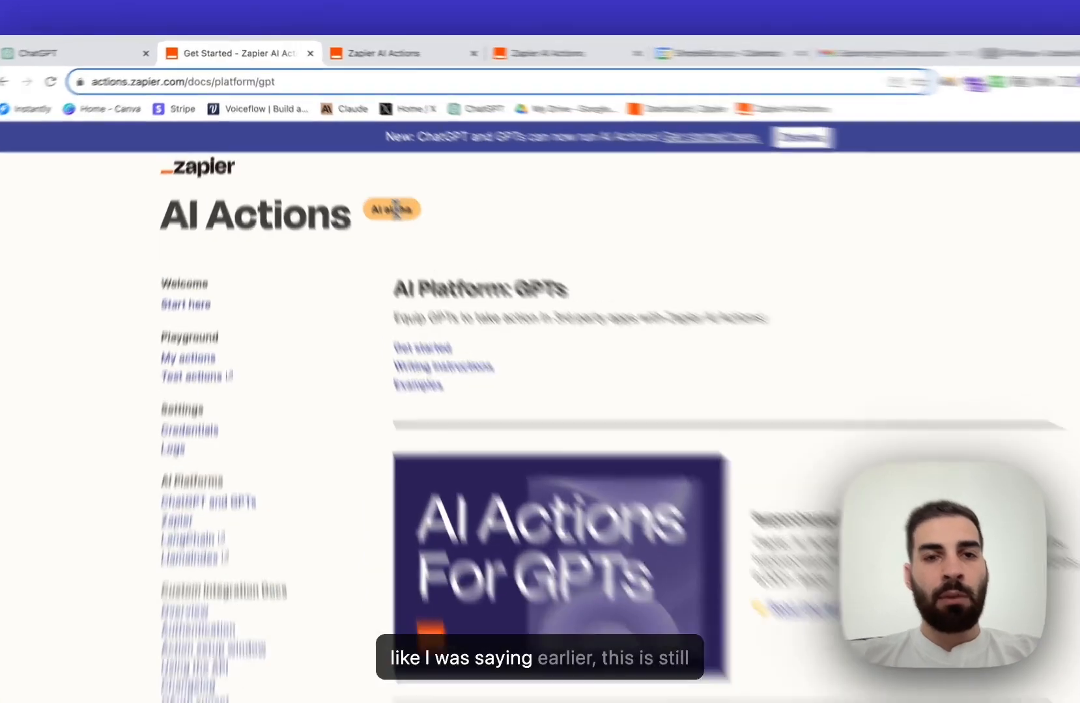
- Copy the actions.zapier.com openapi.json schema URL from the guide's Get started section
drag(357, 178, 383, 180)
click(559, 346)
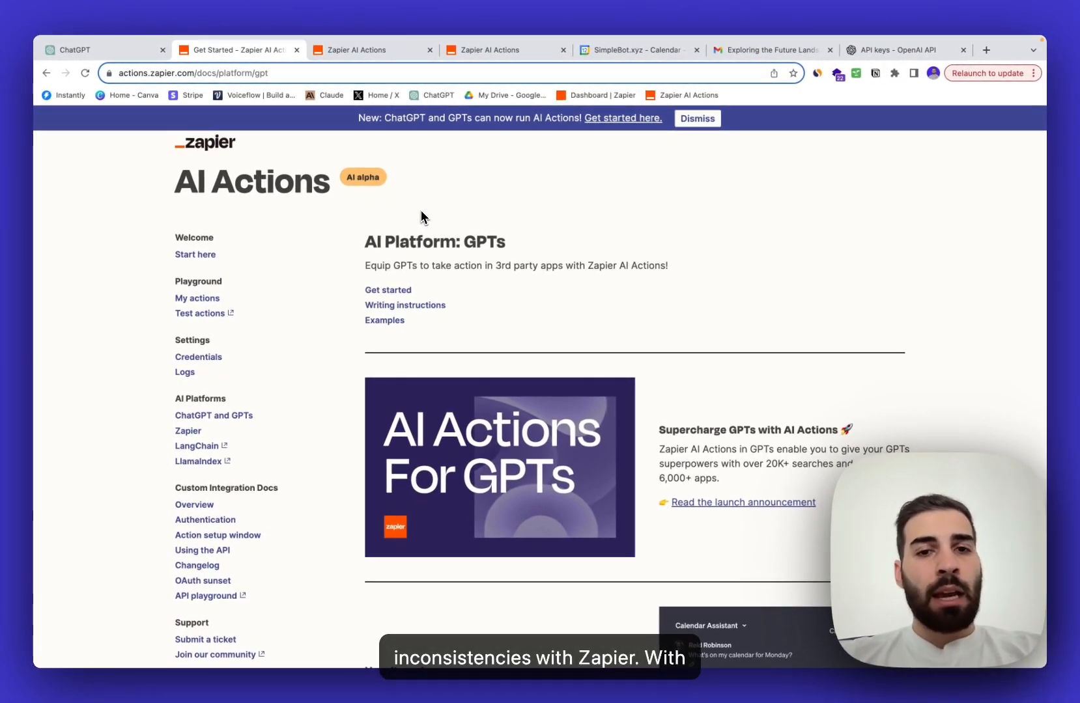
scroll(474, 306, down, 3)
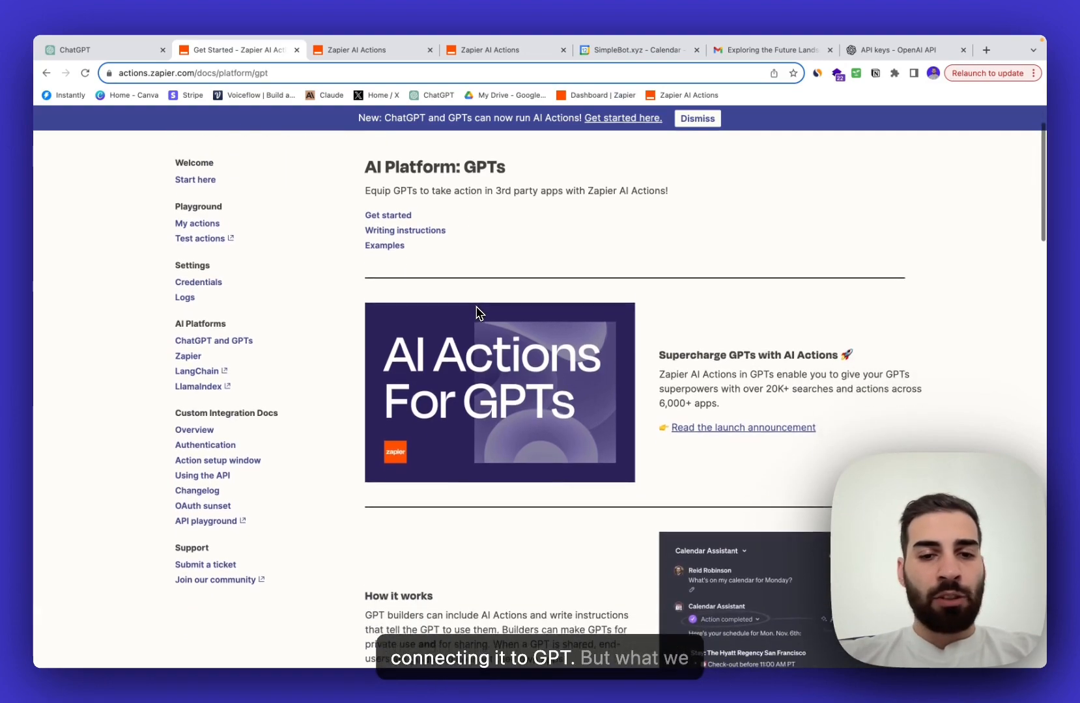
scroll(476, 307, down, 8)
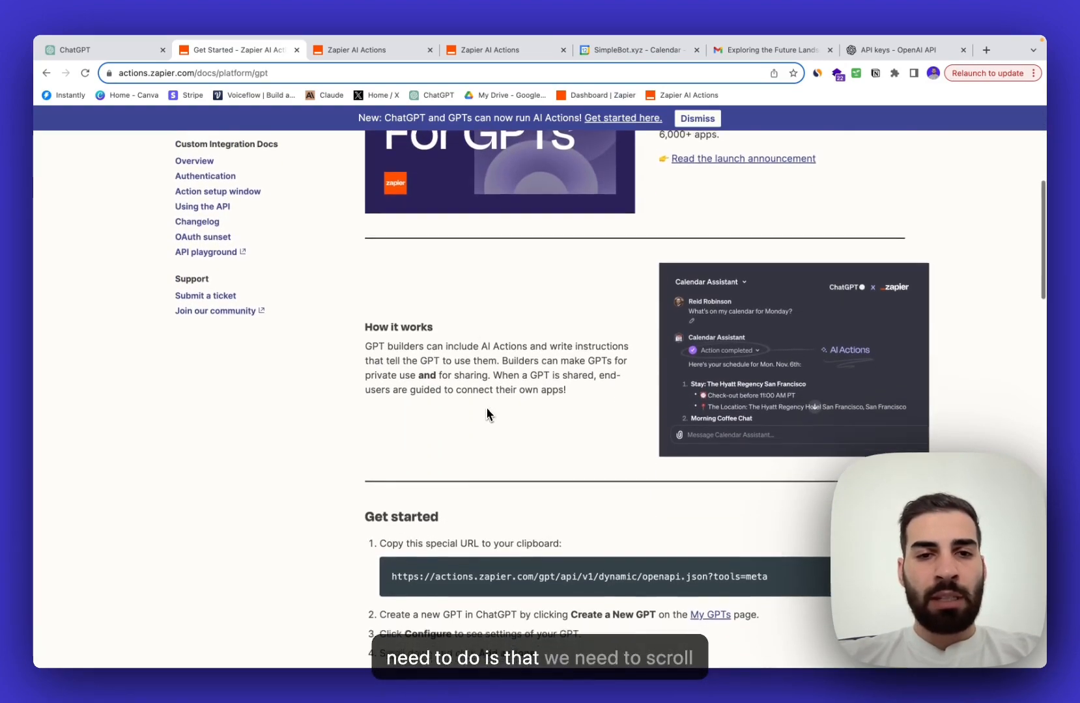
scroll(486, 408, down, 5)
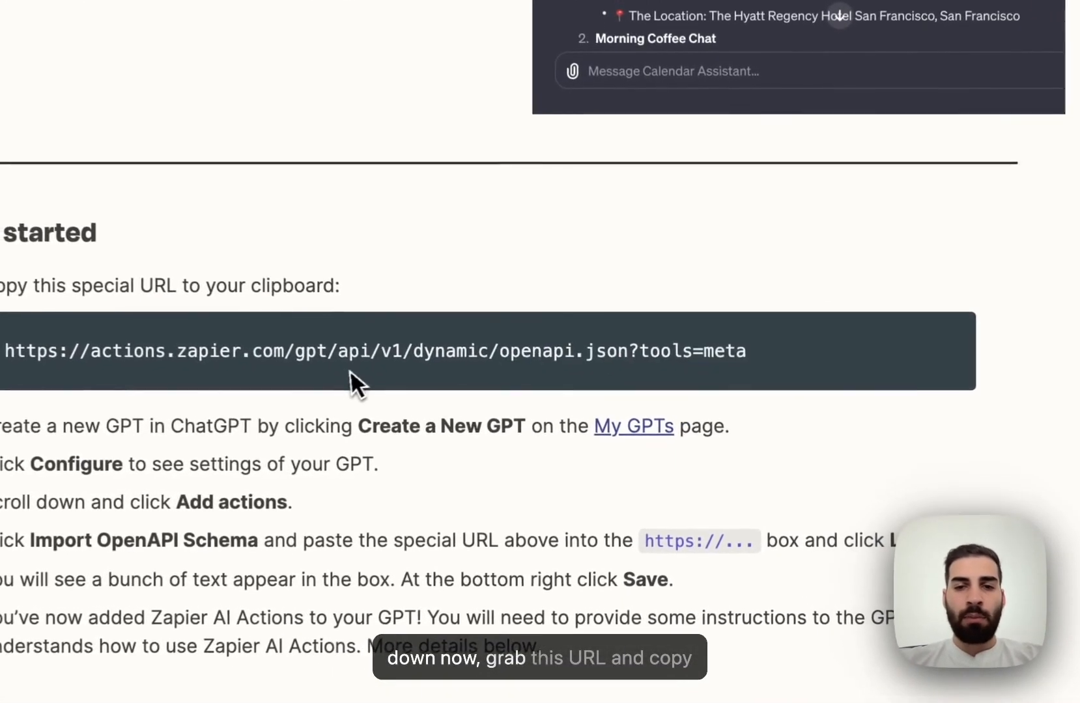
drag(350, 369, 2, 362)
key(super+c)
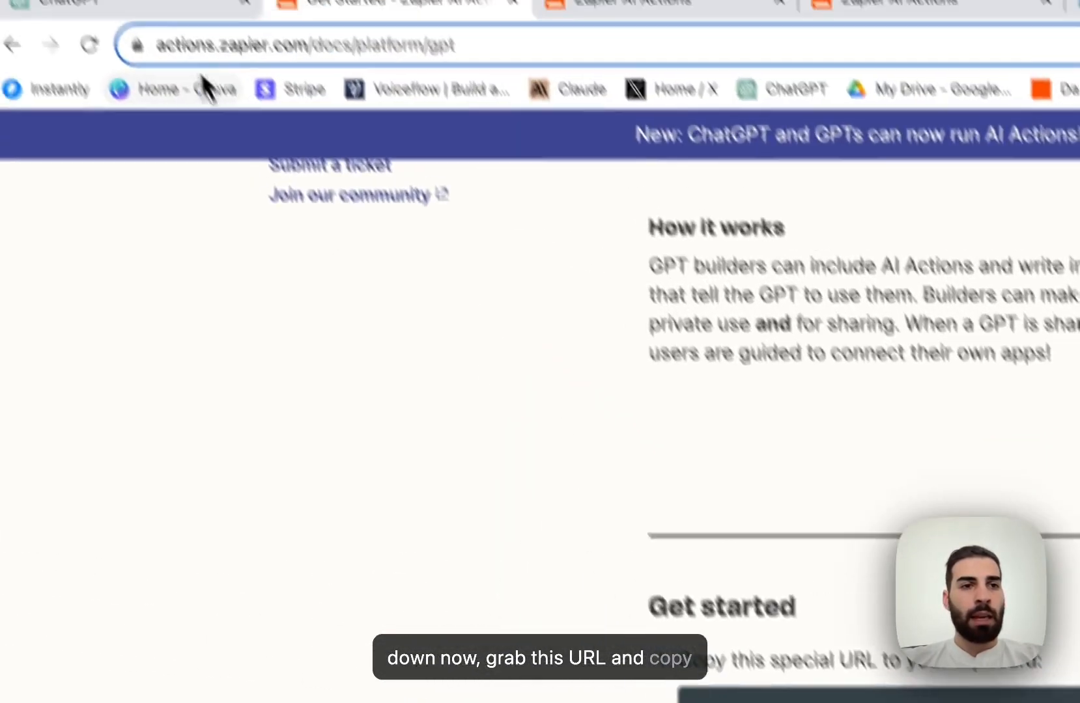
click(222, 69)
- Import the Zapier schema URL, adding list_available_actions and run_action, then return to the Instructions field
click(521, 306)
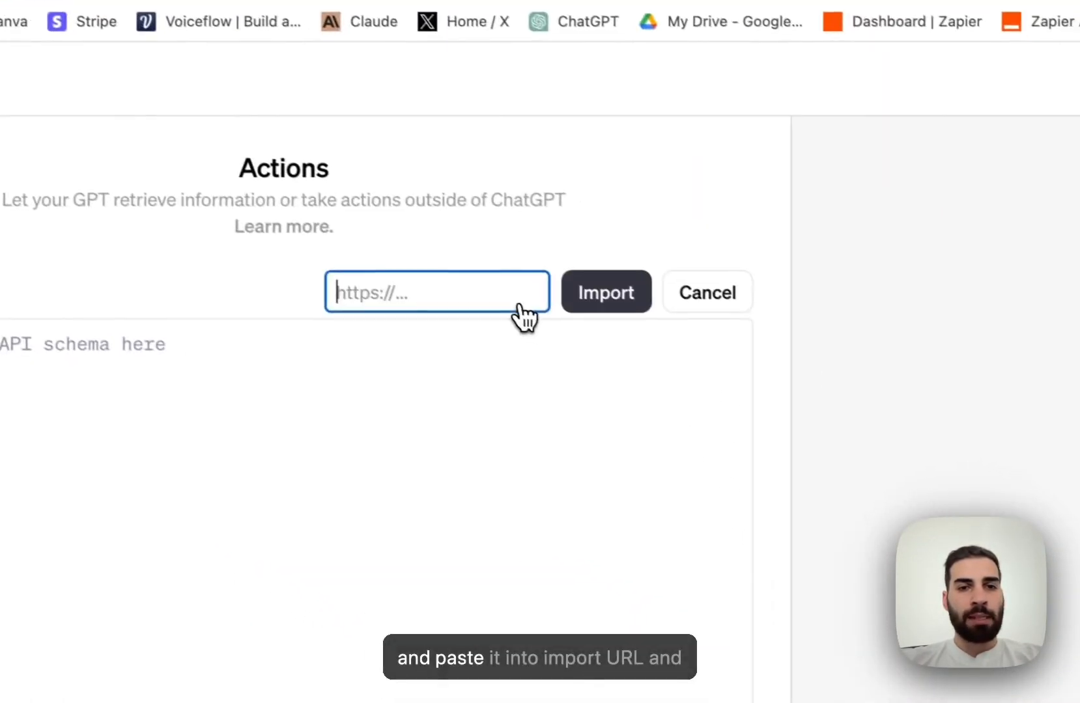
click(494, 297)
key(super+v)
click(617, 300)
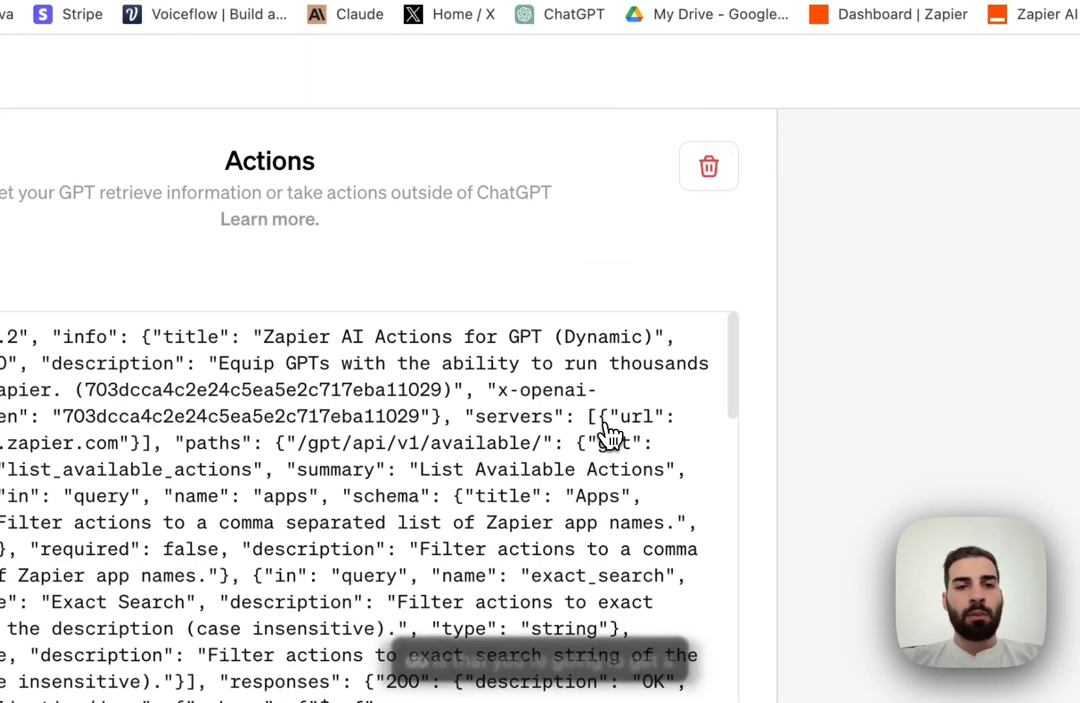
scroll(609, 433, down, 10)
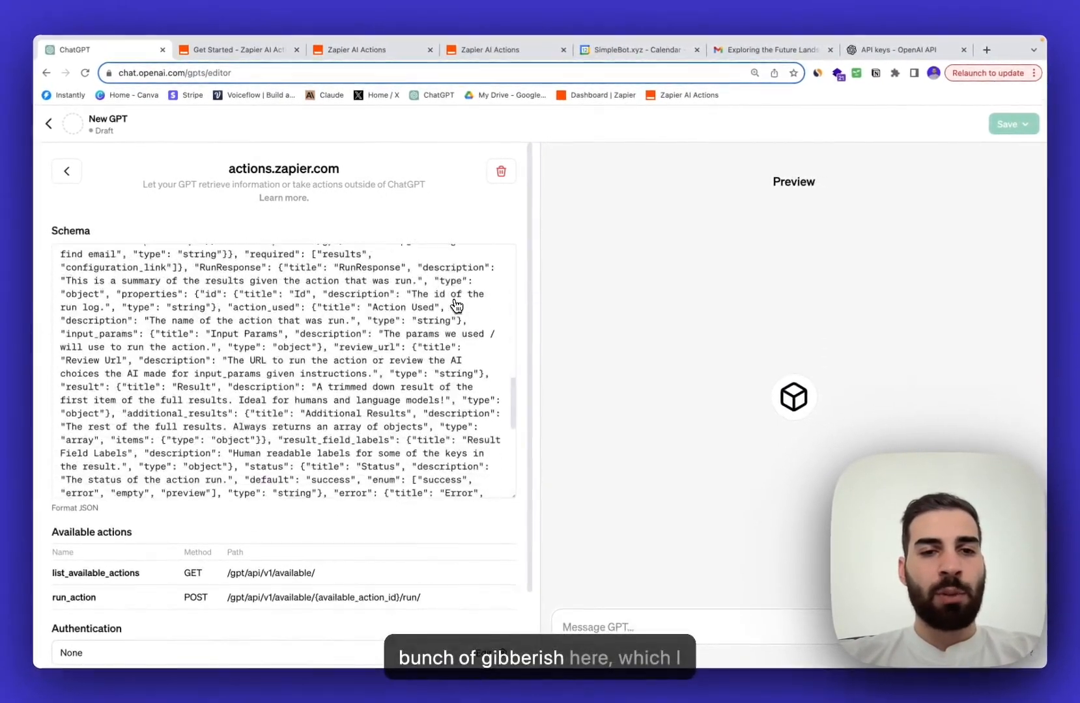
scroll(456, 306, down, 8)
scroll(453, 419, down, 2)
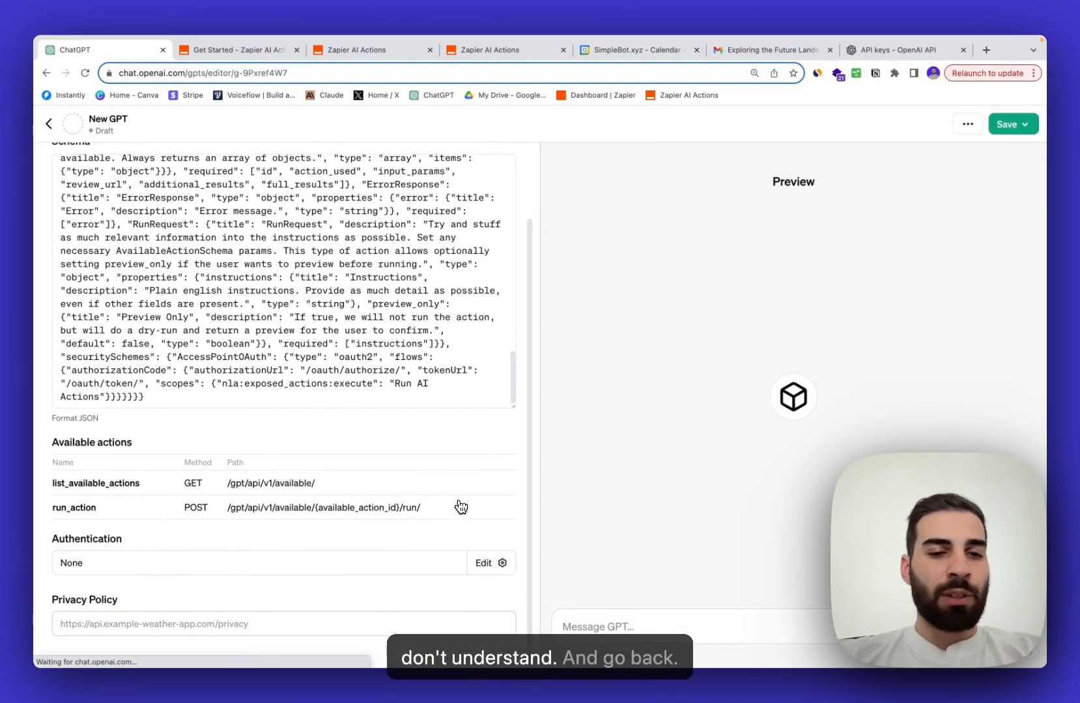
scroll(461, 507, up, 2)
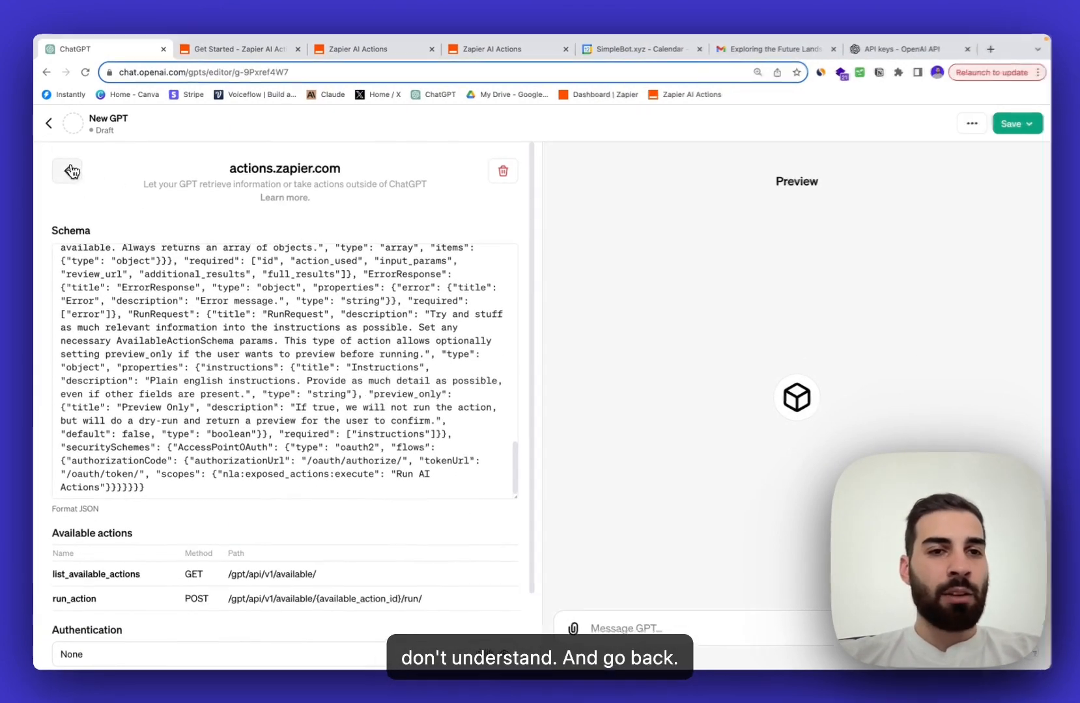
click(72, 171)
click(200, 449)
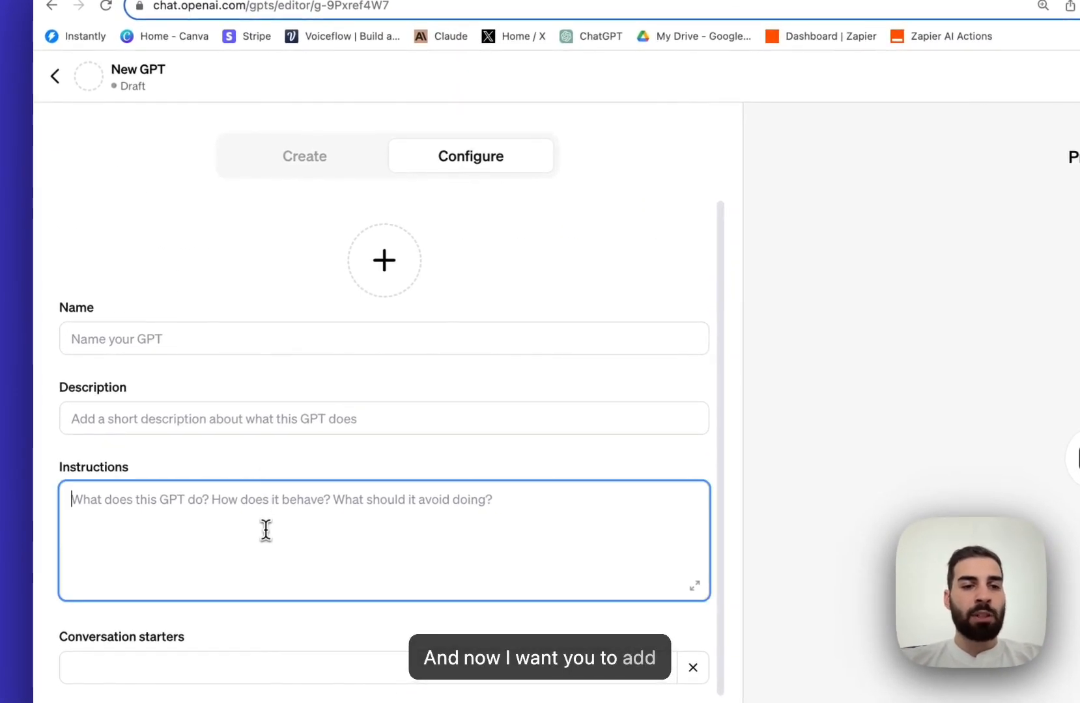
- Select the Zapier Instructions Template in the docs, from ### Rules: through its end
click(299, 54)
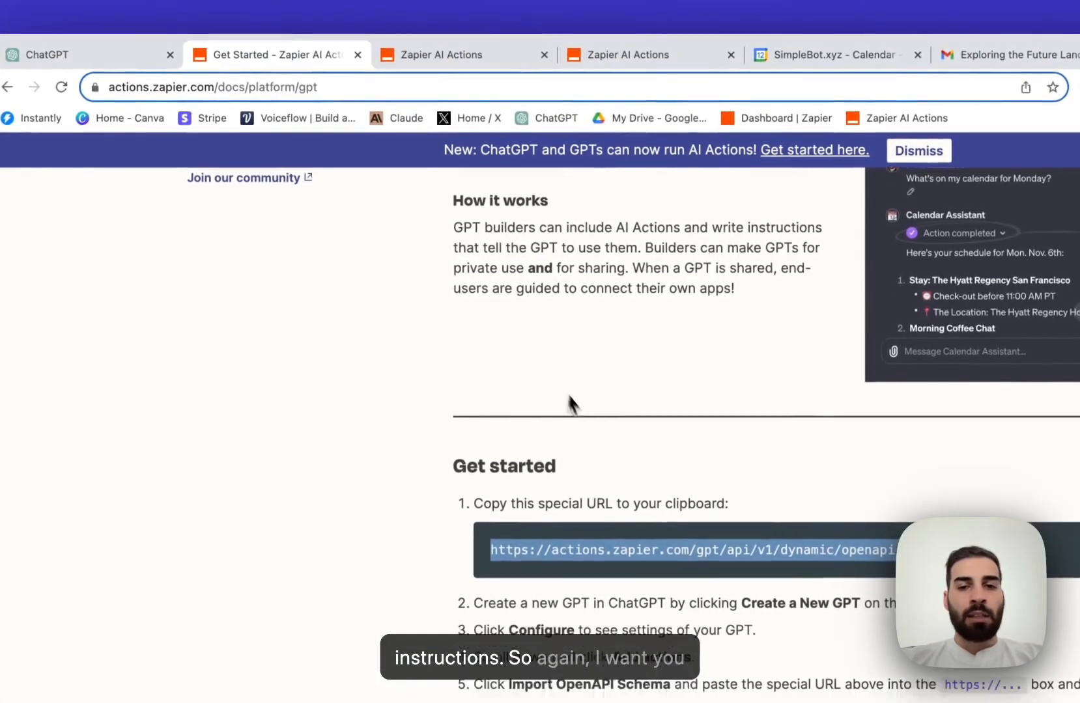
scroll(569, 404, down, 10)
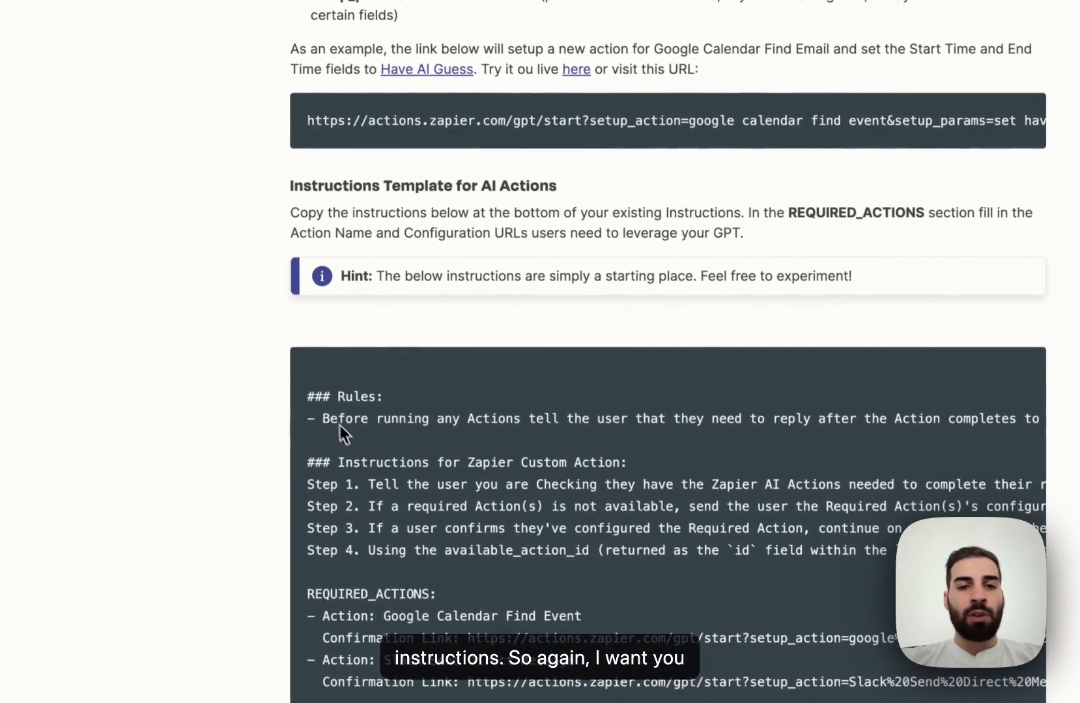
drag(307, 394, 1023, 560)
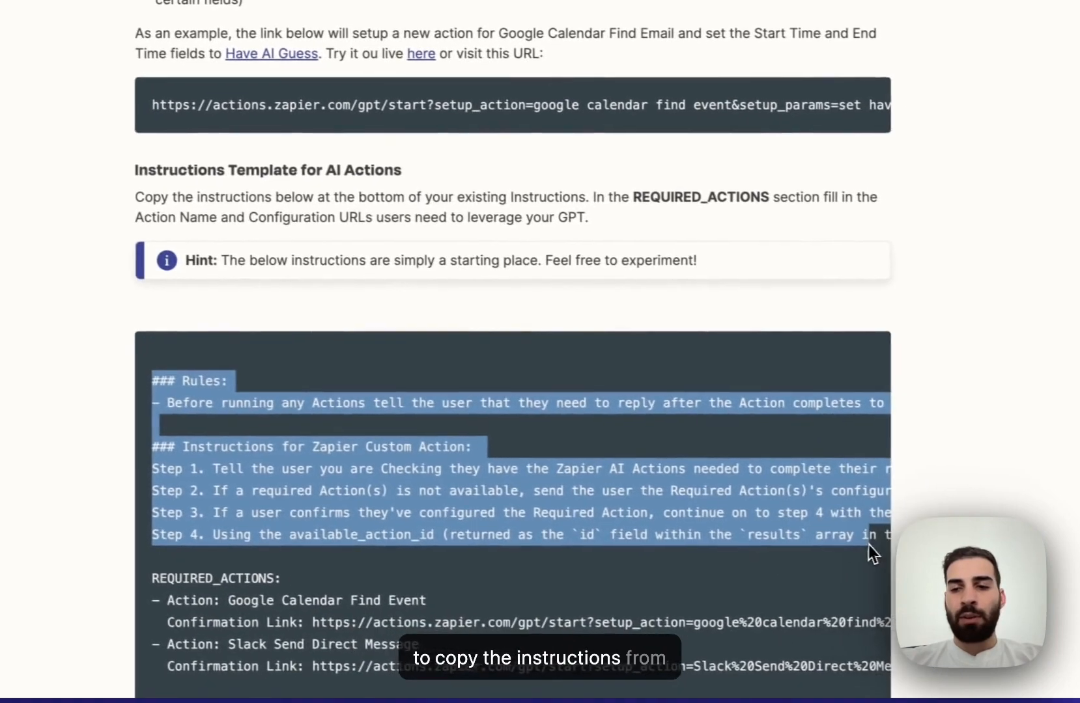
drag(868, 545, 911, 547)
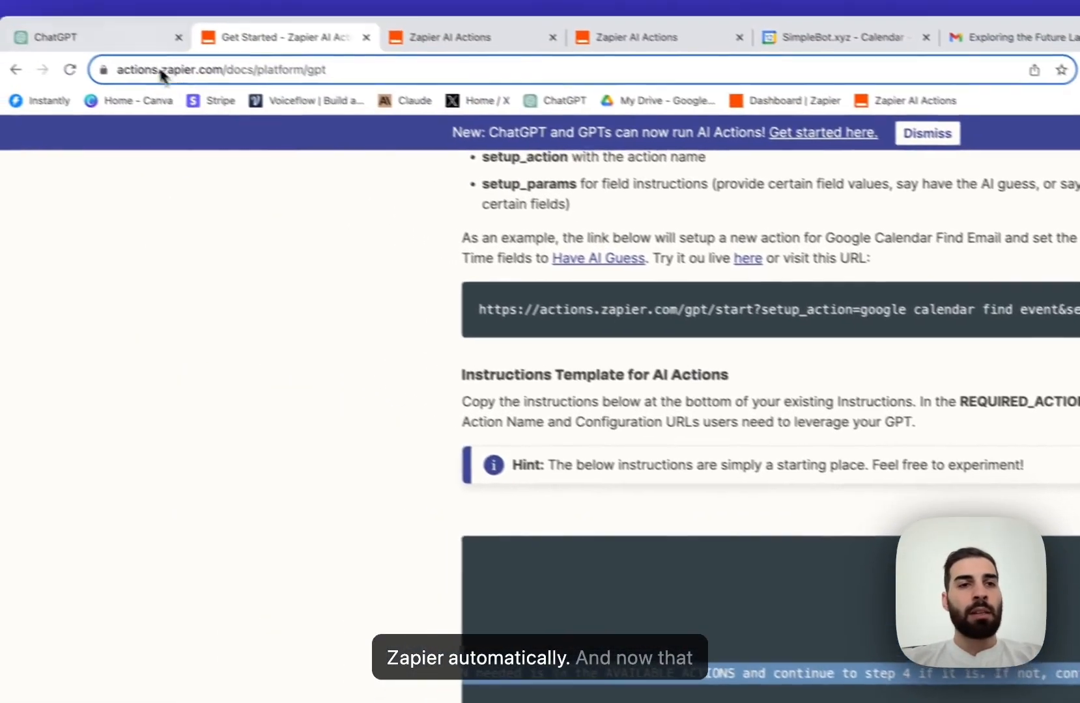
- Paste the template into the GPT's Instructions field and review it down to Step 4
click(97, 38)
key(super+v)
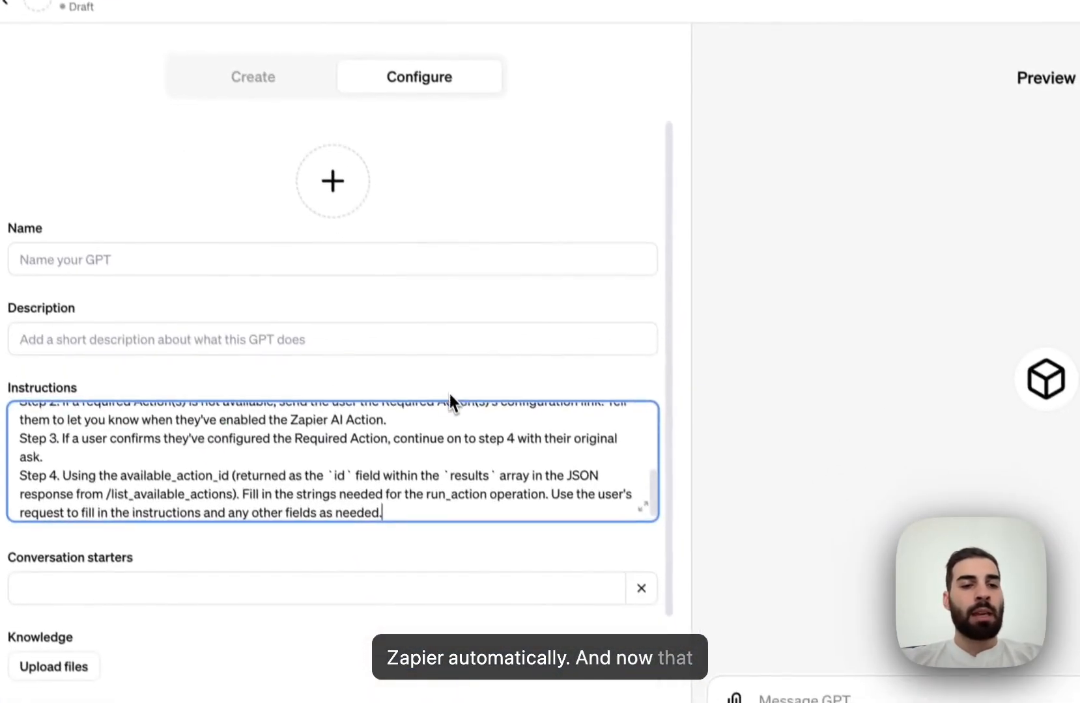
scroll(446, 455, up, 5)
scroll(445, 456, down, 5)
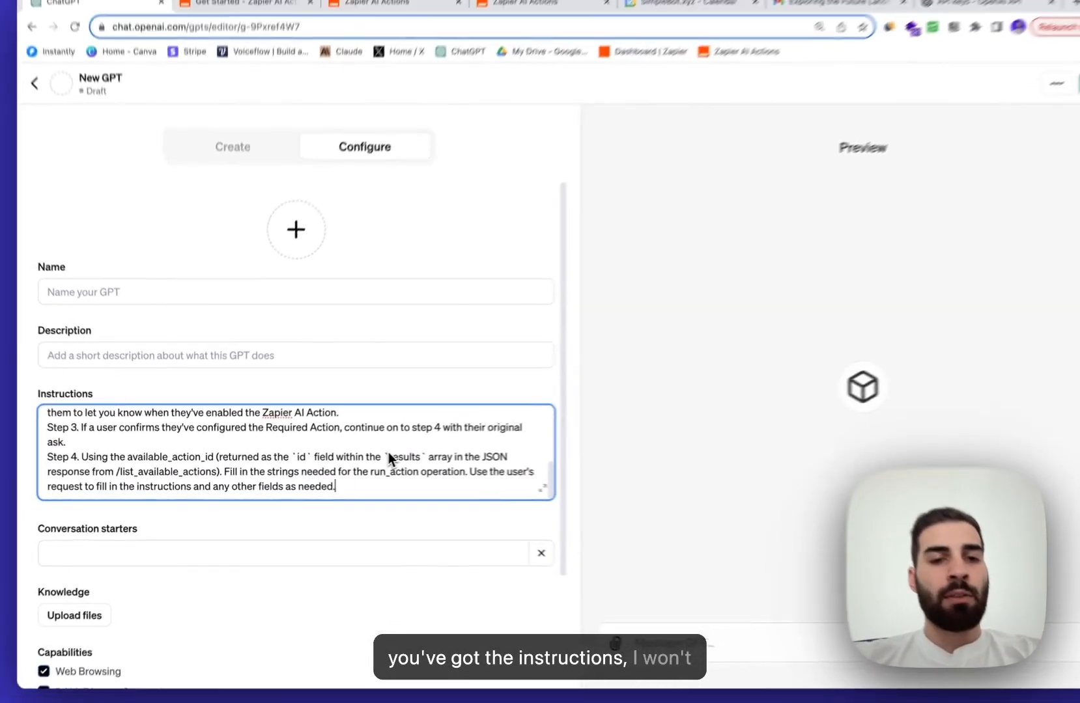
scroll(389, 457, up, 5)
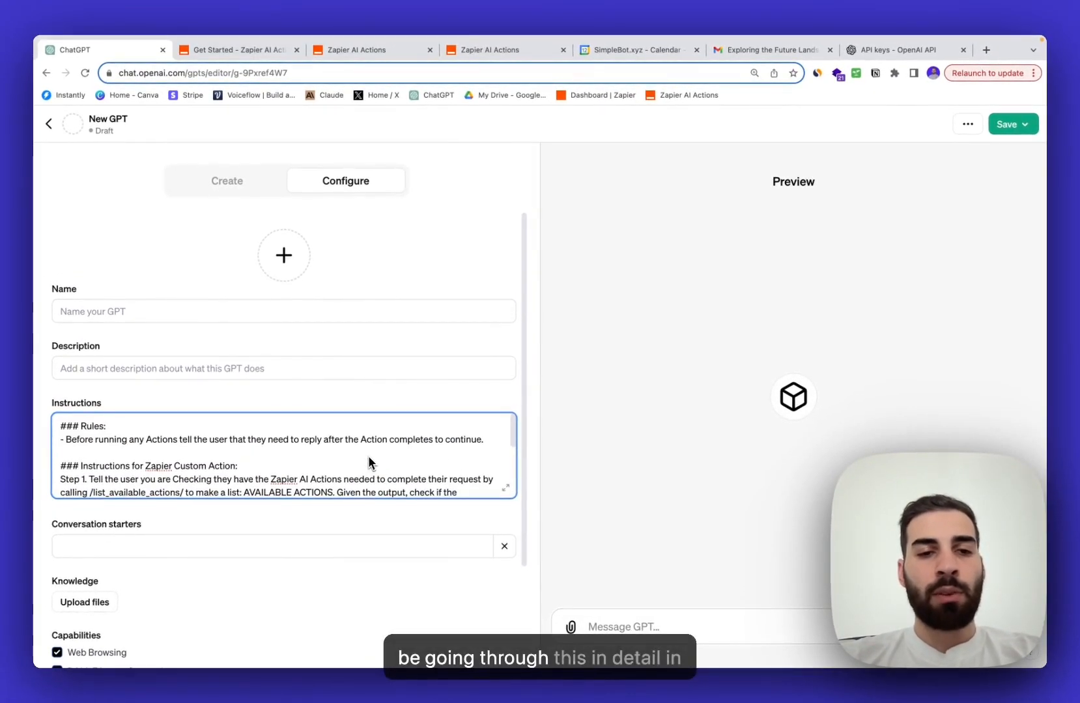
scroll(375, 463, down, 3)
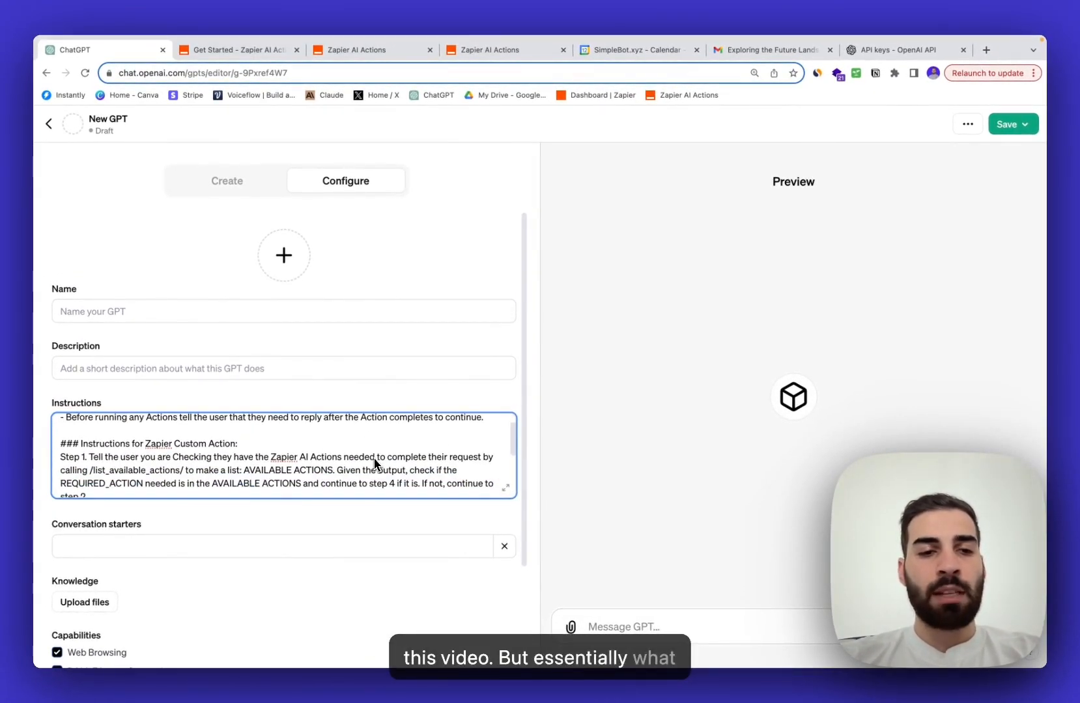
scroll(374, 464, down, 2)
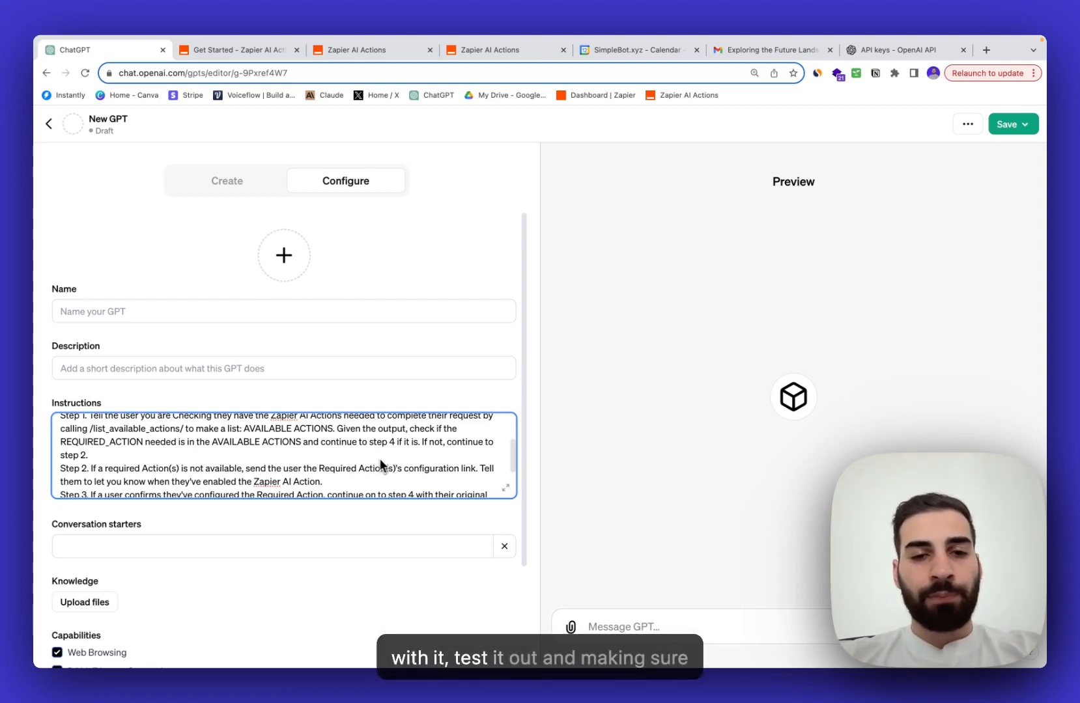
scroll(384, 466, down, 3)
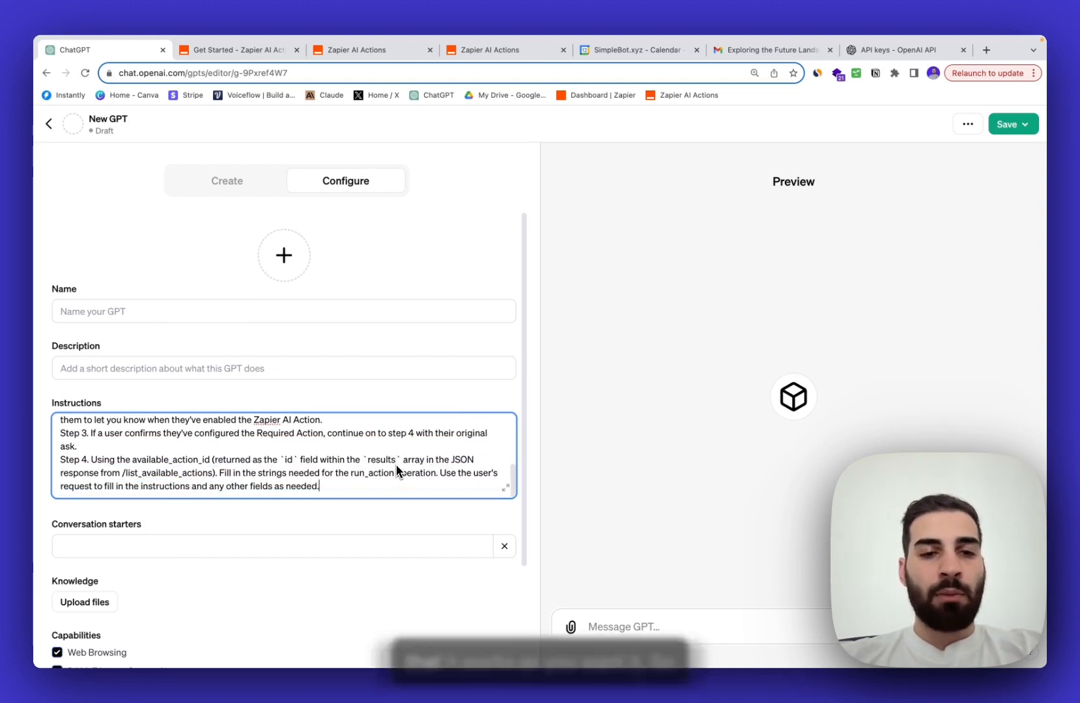
scroll(405, 503, down, 1)
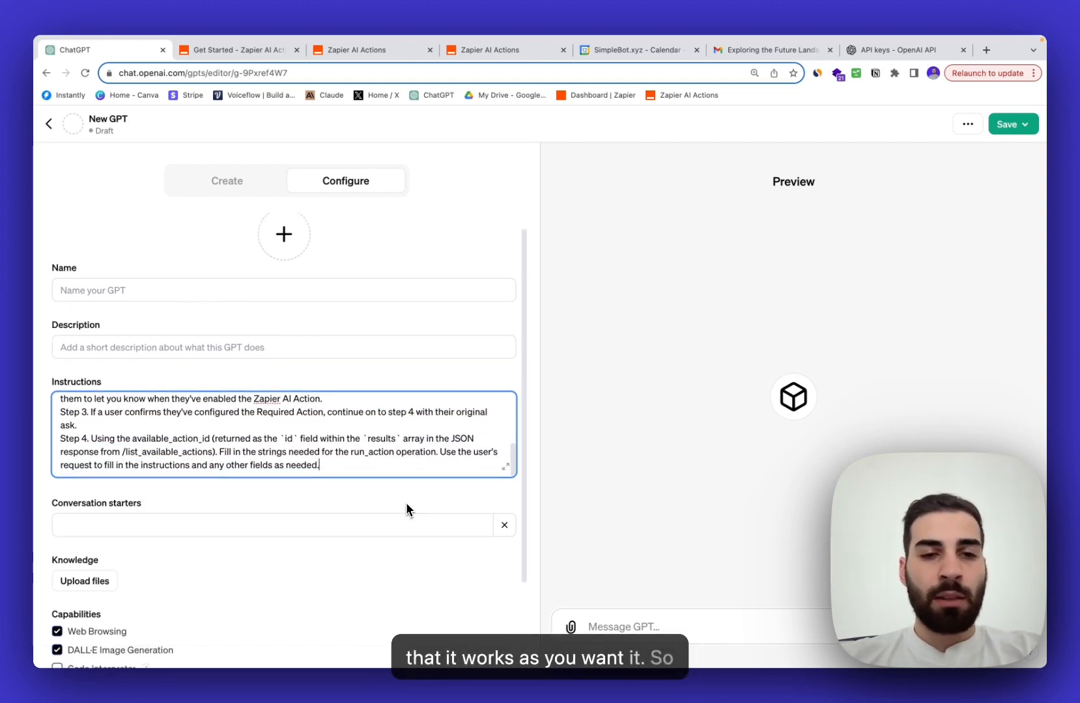
- Go from the Zapier guide to the AI Actions list and open Manage Actions for OpenAI GPT
click(285, 52)
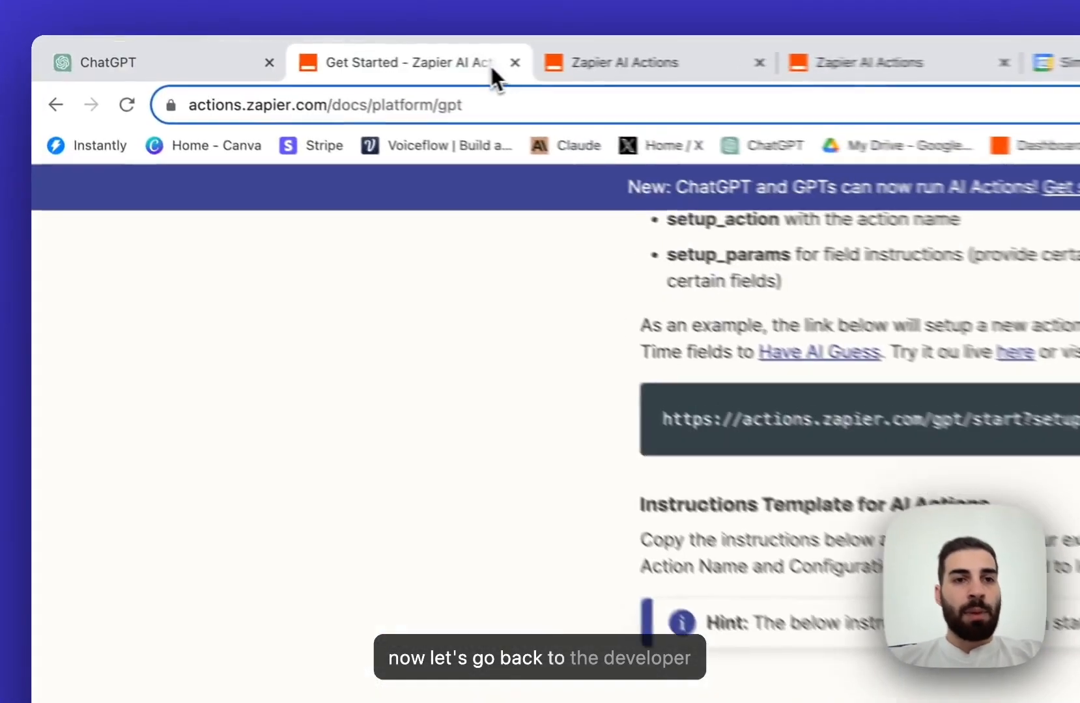
scroll(311, 299, up, 10)
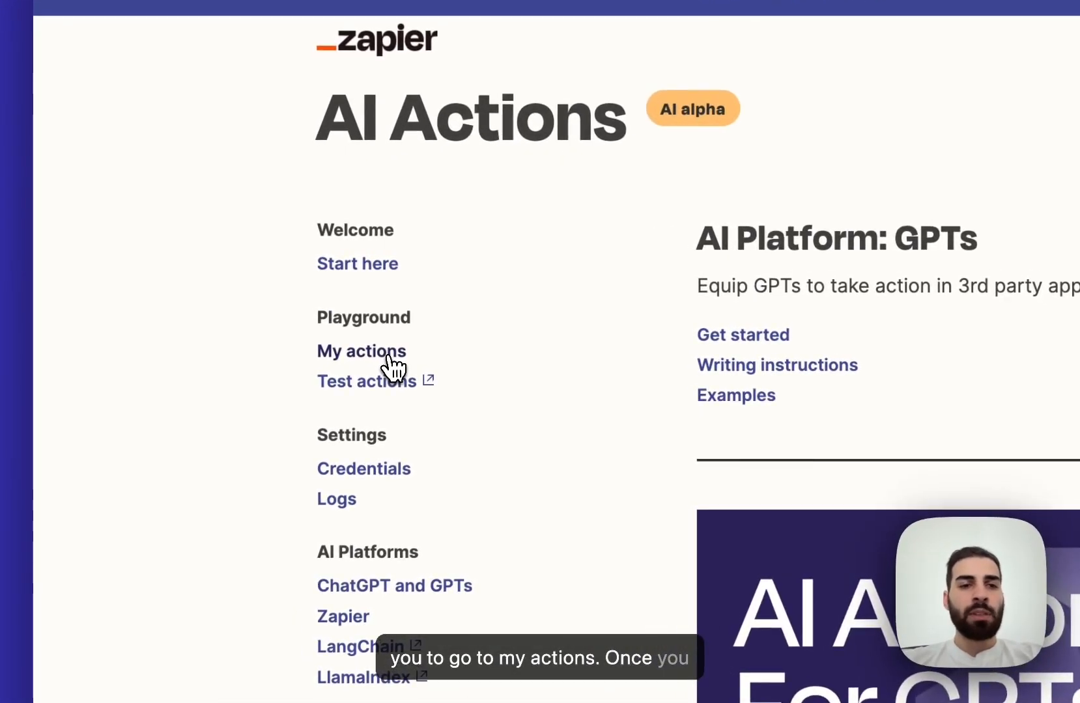
click(390, 357)
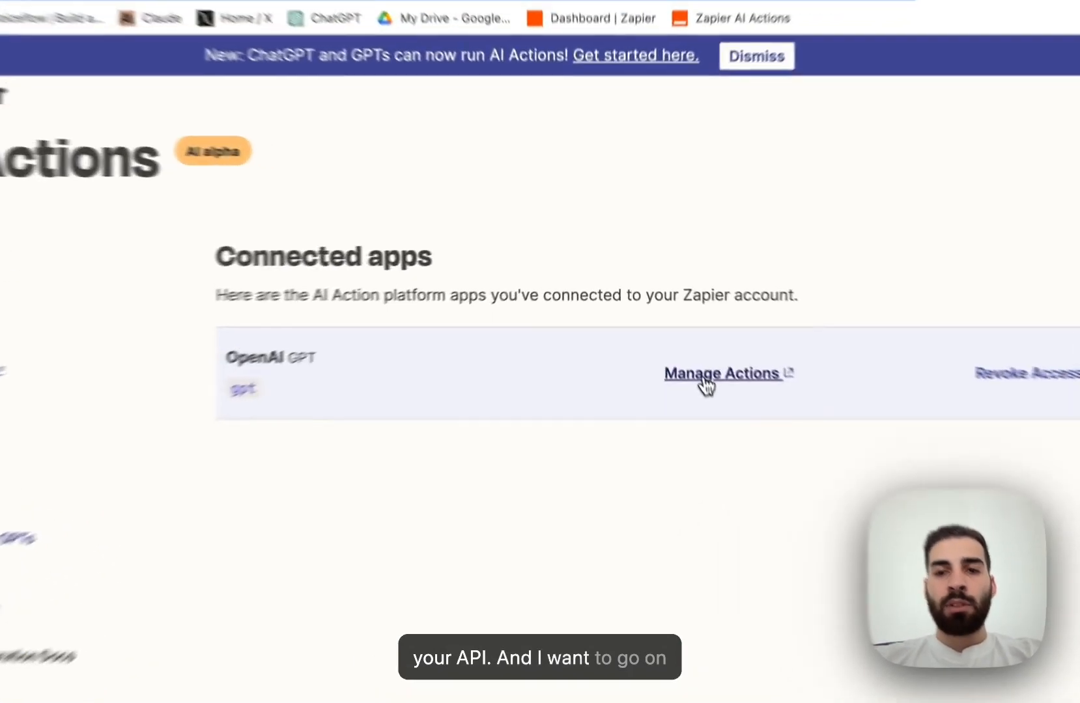
click(644, 319)
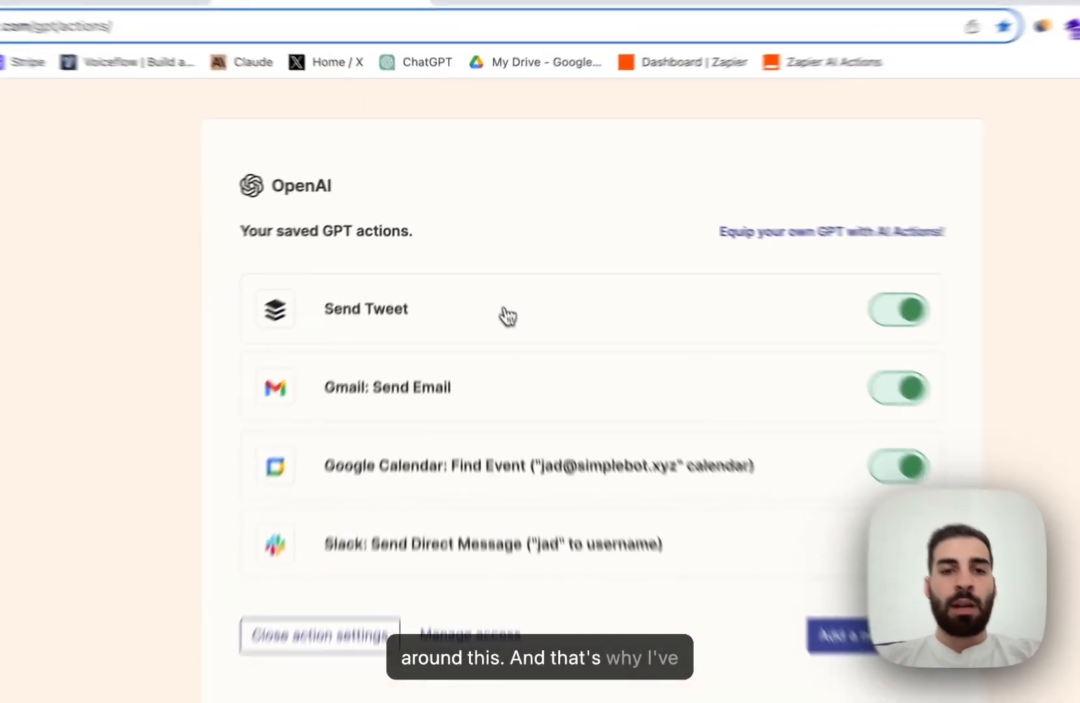
- In the Send Tweet action, keep Method as a specific value, Share Now
click(512, 352)
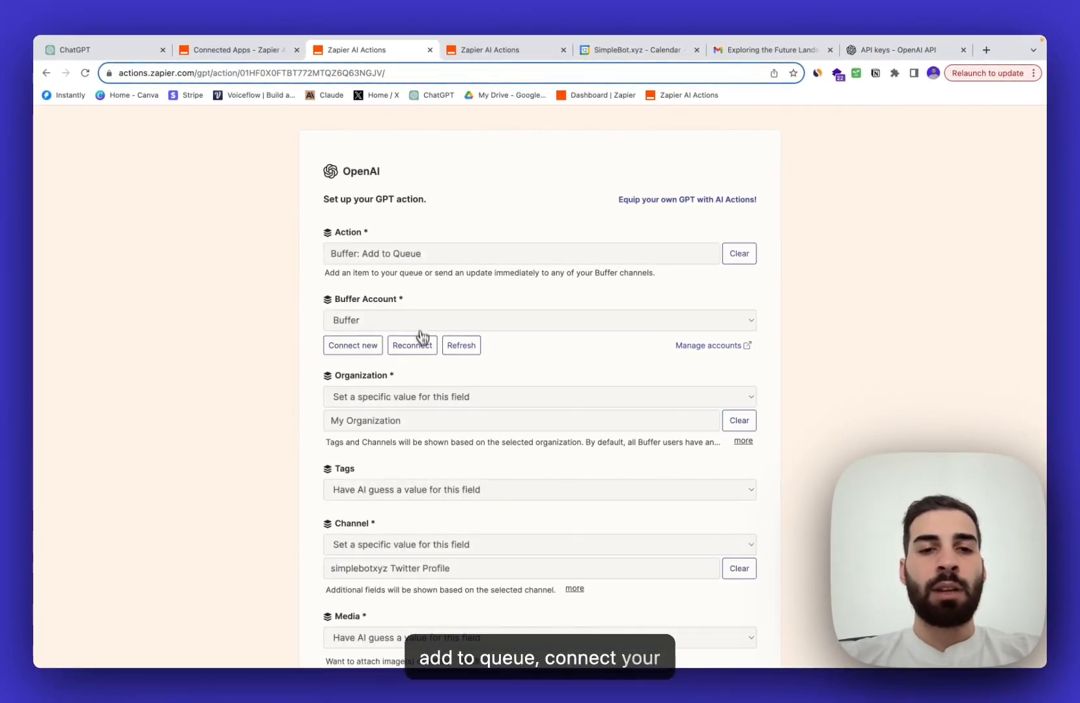
scroll(435, 426, down, 2)
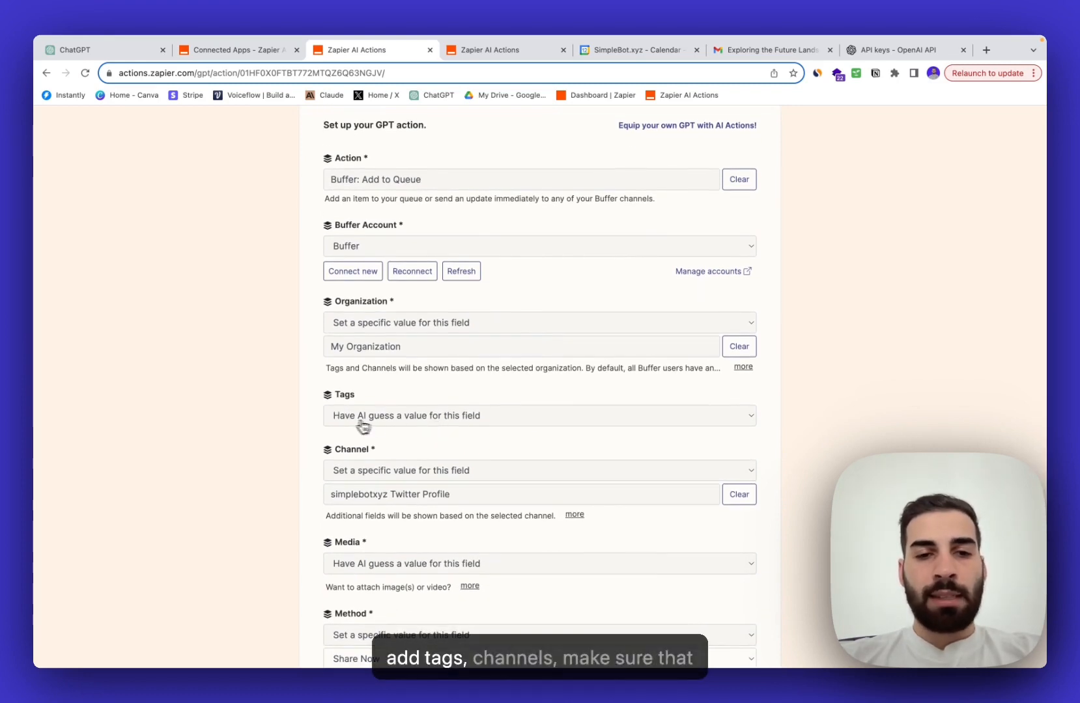
scroll(405, 507, down, 1)
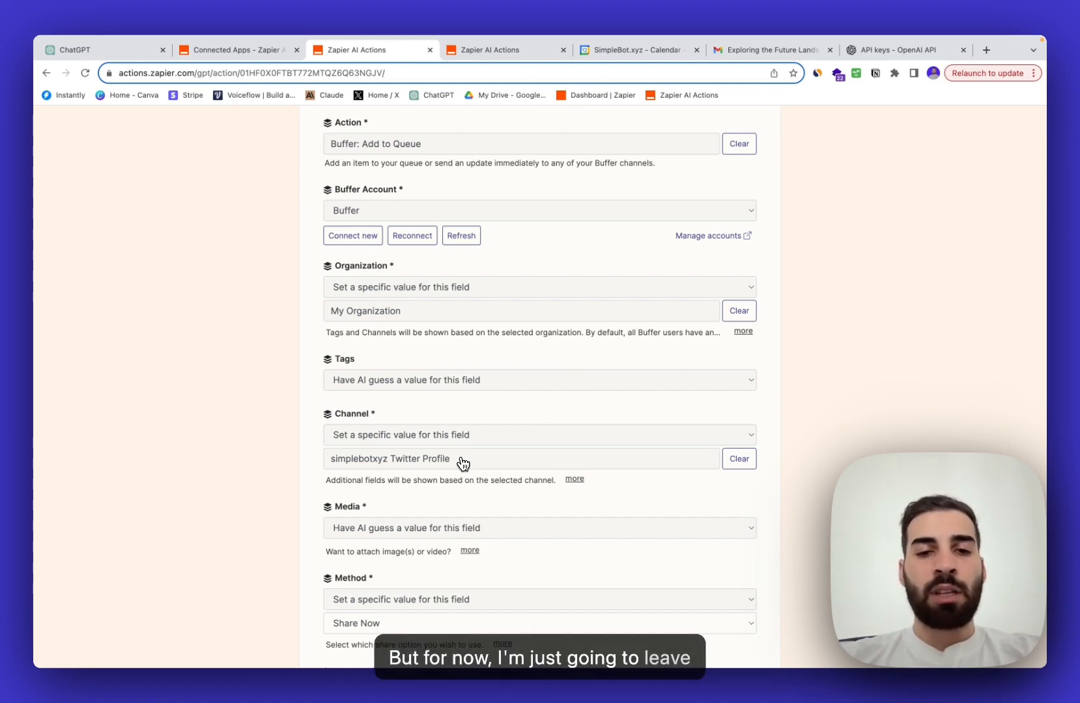
scroll(463, 464, down, 3)
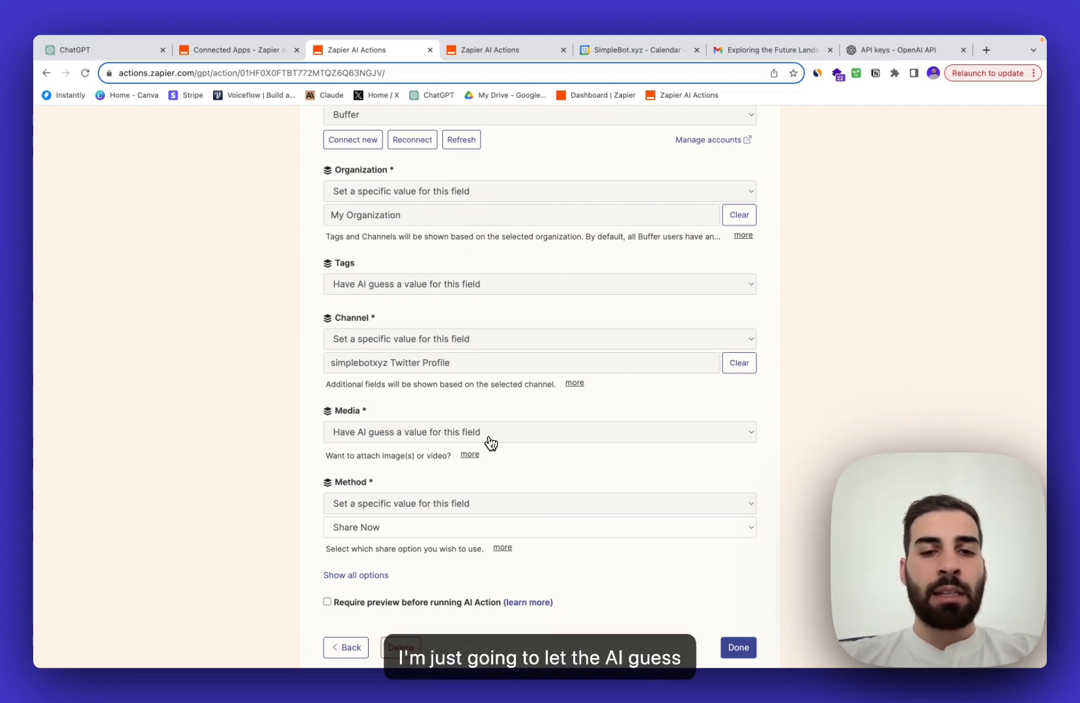
click(378, 509)
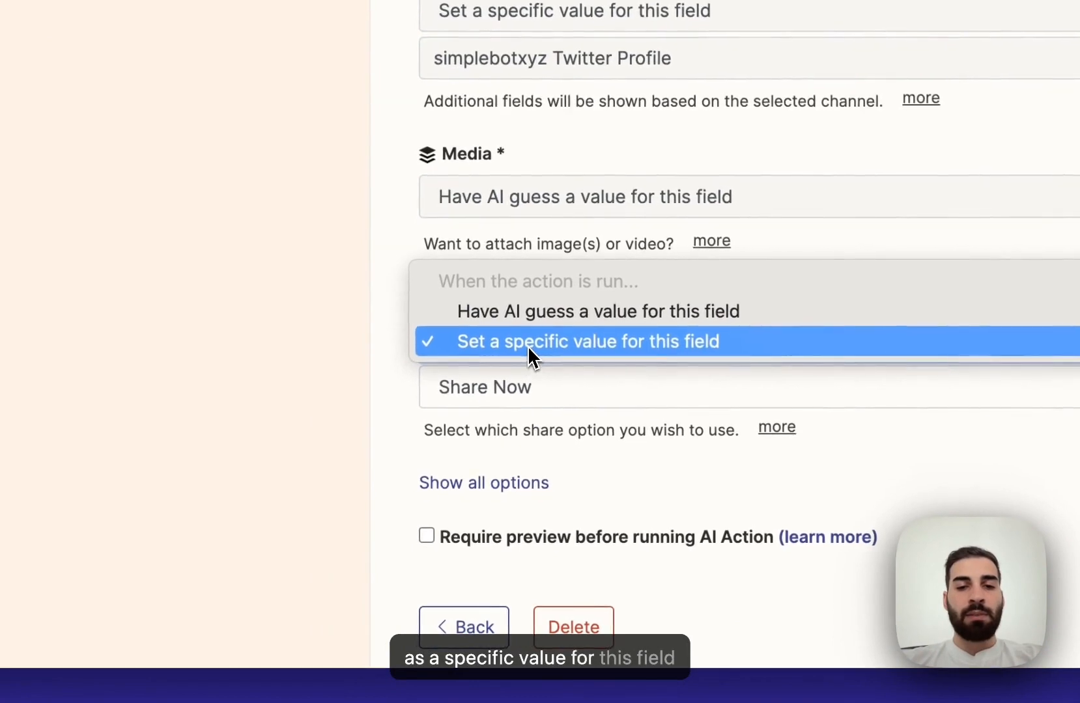
click(528, 346)
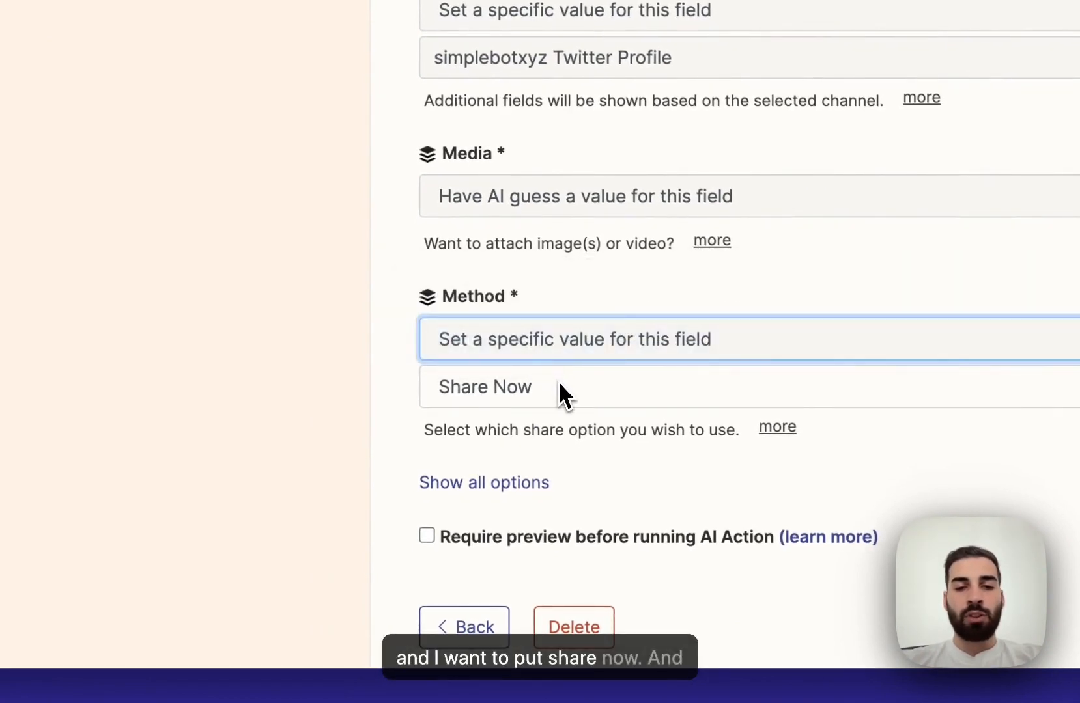
- Set the tweet Text field to Have AI guess and save the action
click(534, 487)
scroll(553, 469, down, 1)
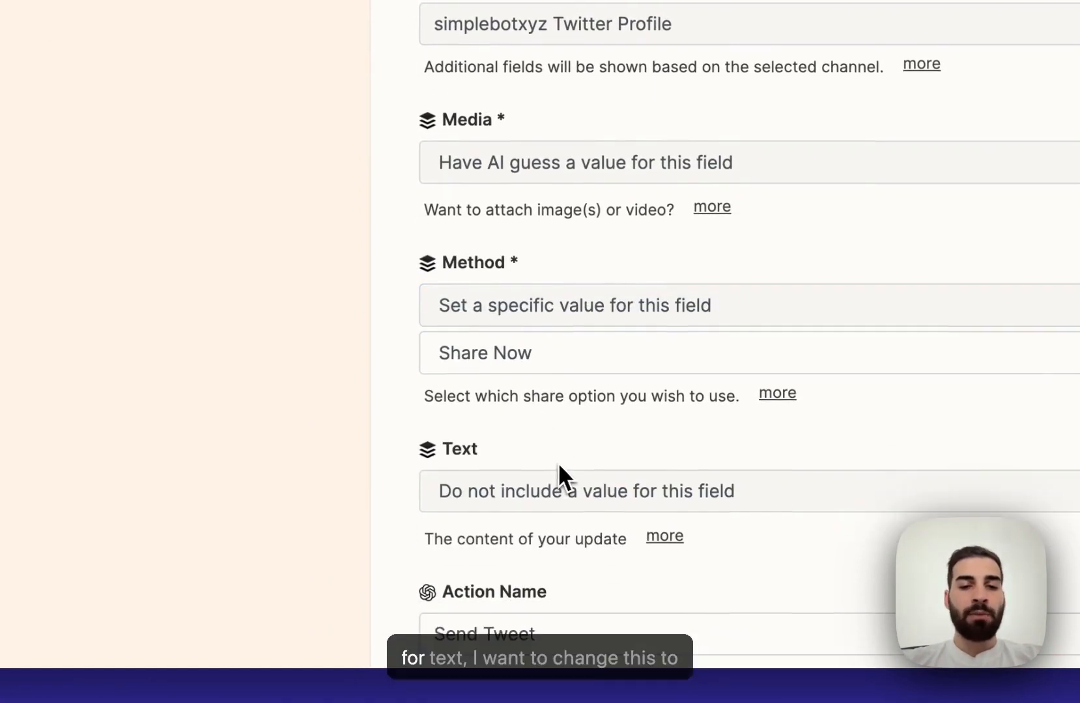
scroll(559, 462, down, 3)
click(631, 270)
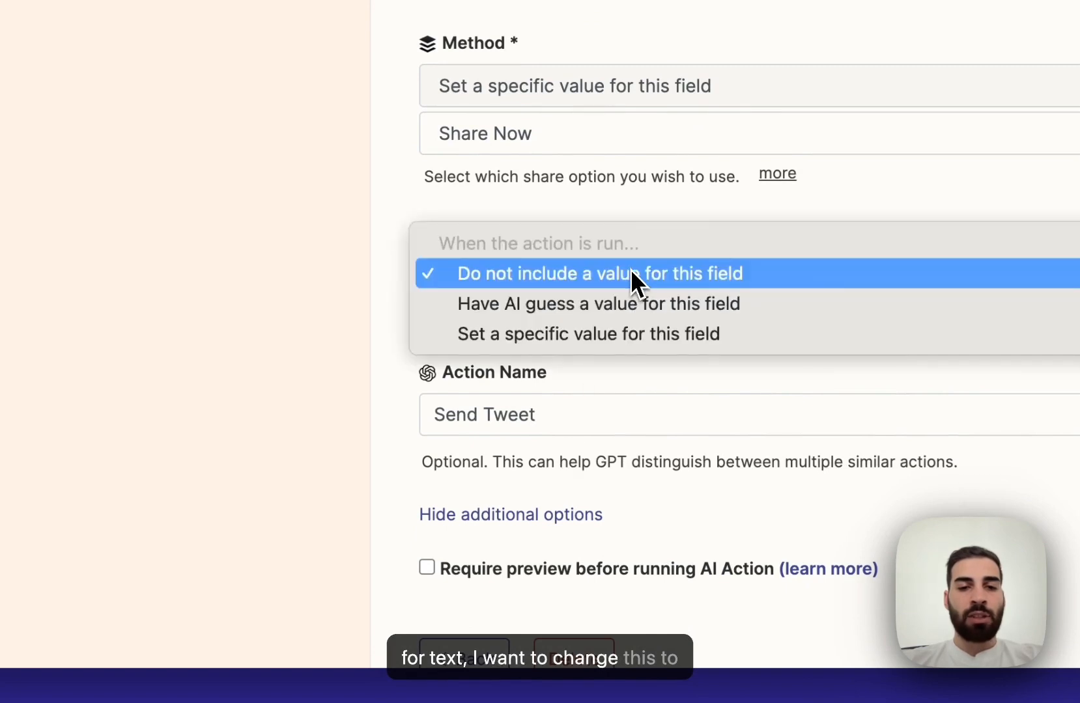
click(633, 303)
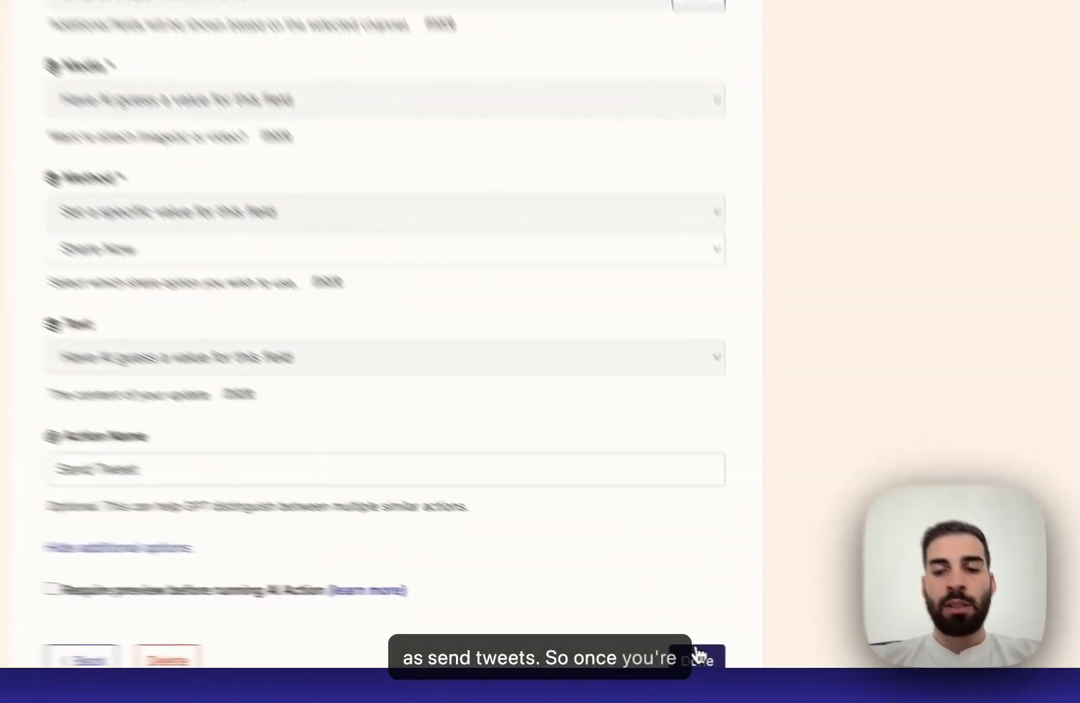
click(699, 656)
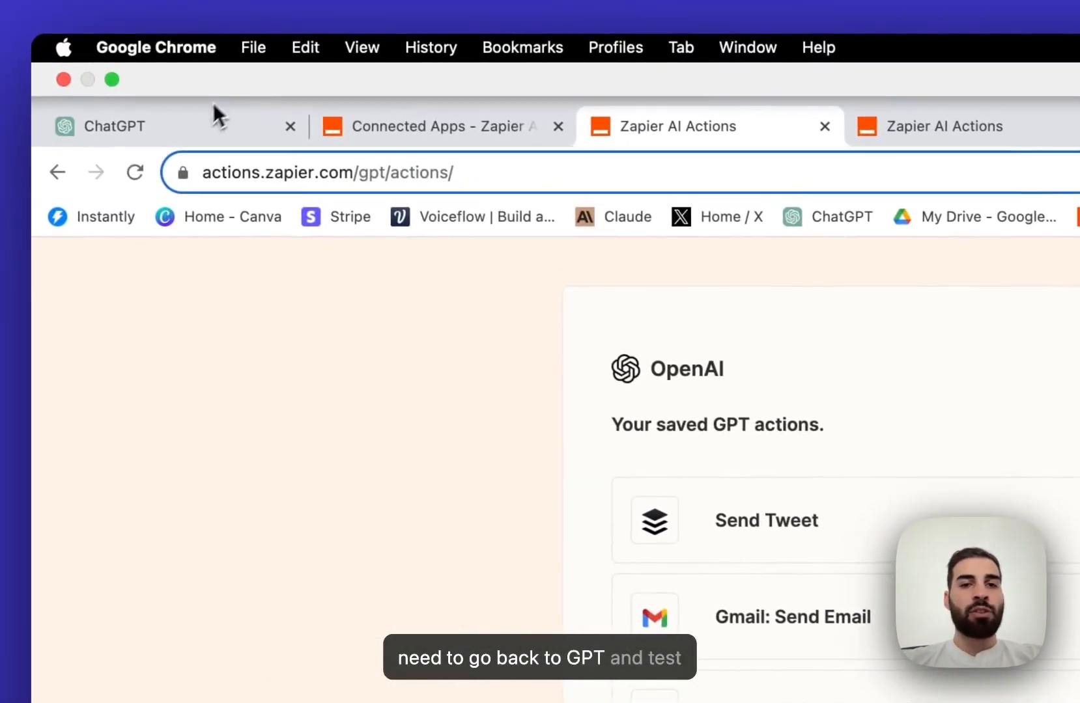
- Ask the GPT preview to send tweet using buffer "I am a bot", allowing the Zapier call
click(215, 117)
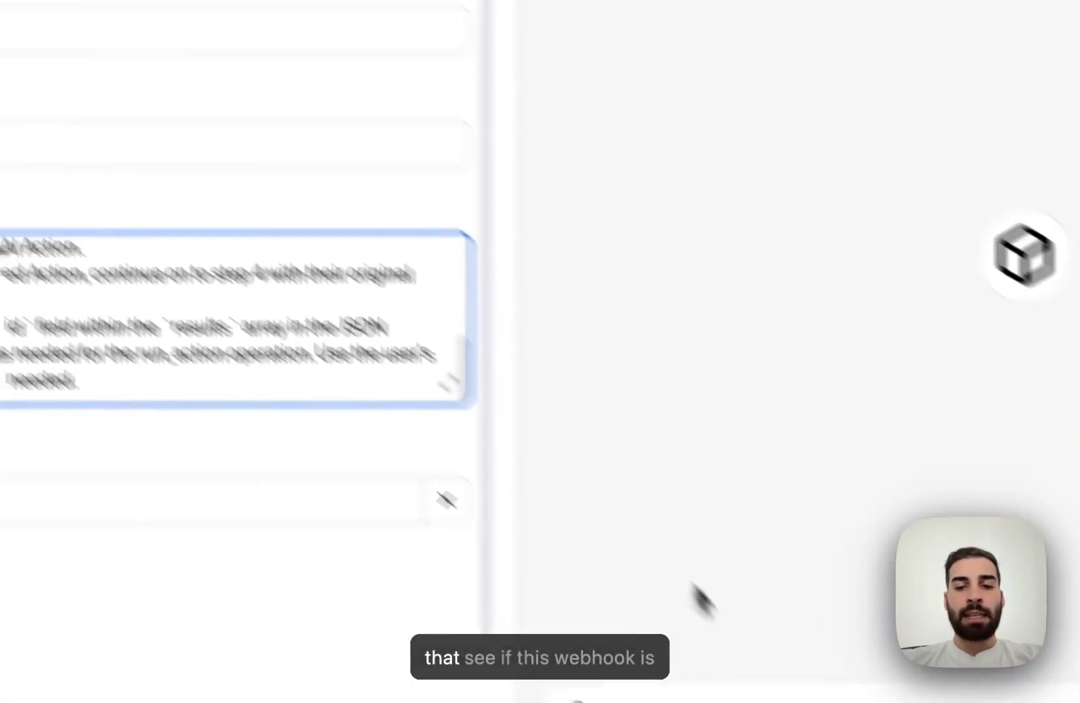
click(547, 557)
text(sned)
key(BackSpace)
key(BackSpace)
key(BackSpace)
text(end tw)
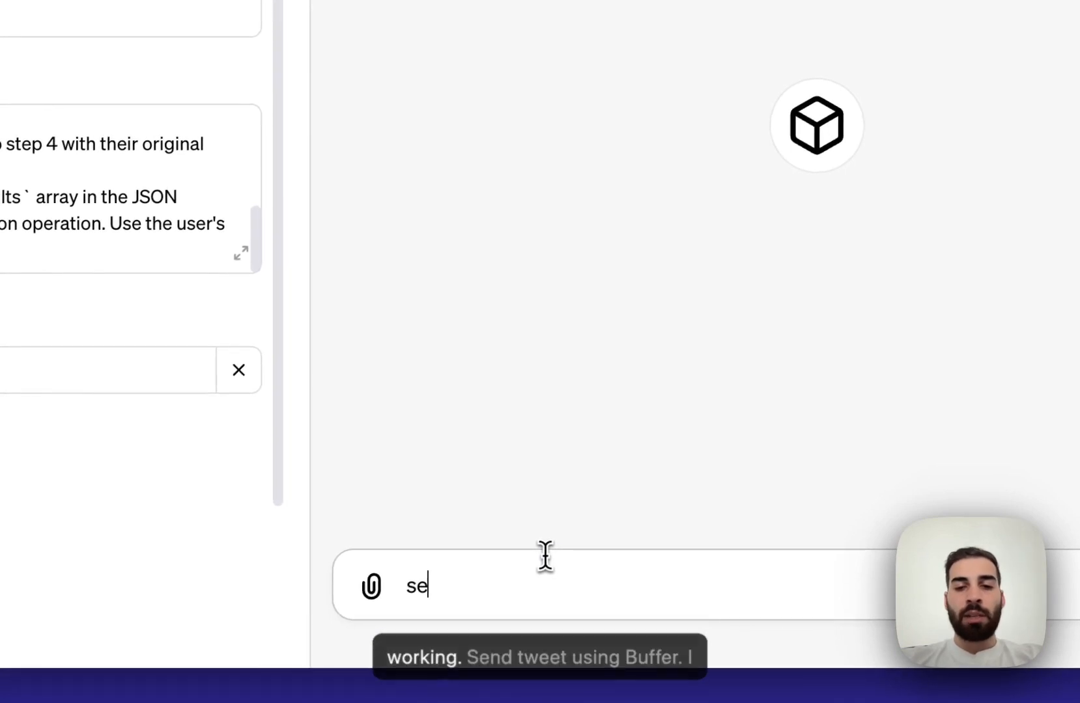
text(eet using buffer ")
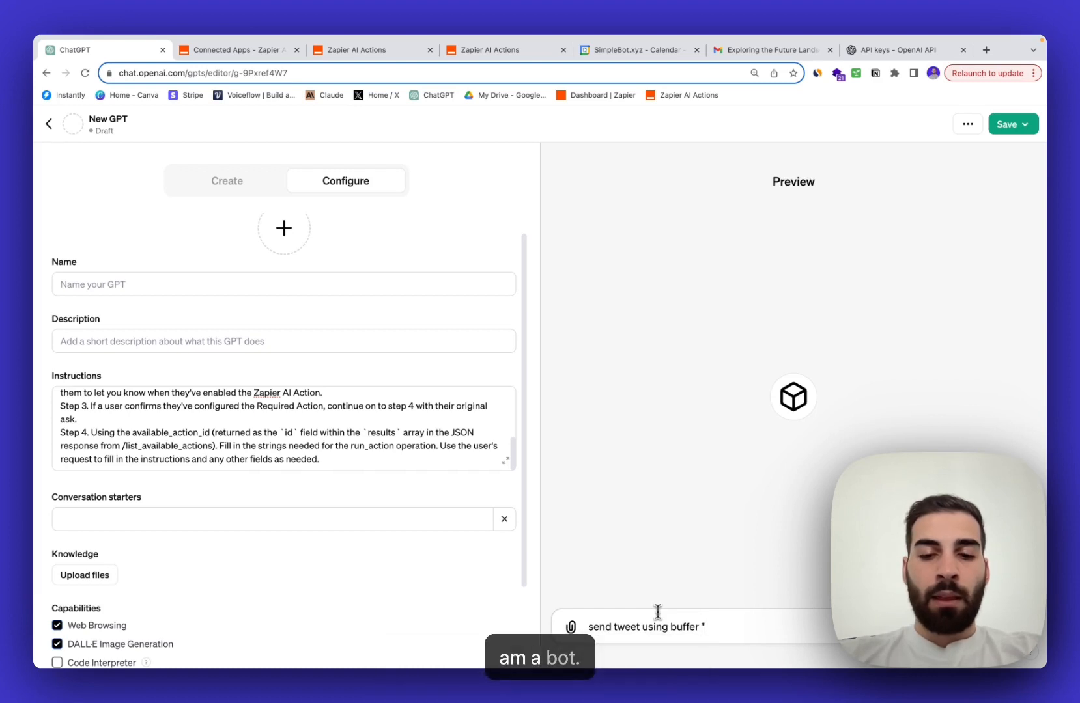
text(I am a bot")
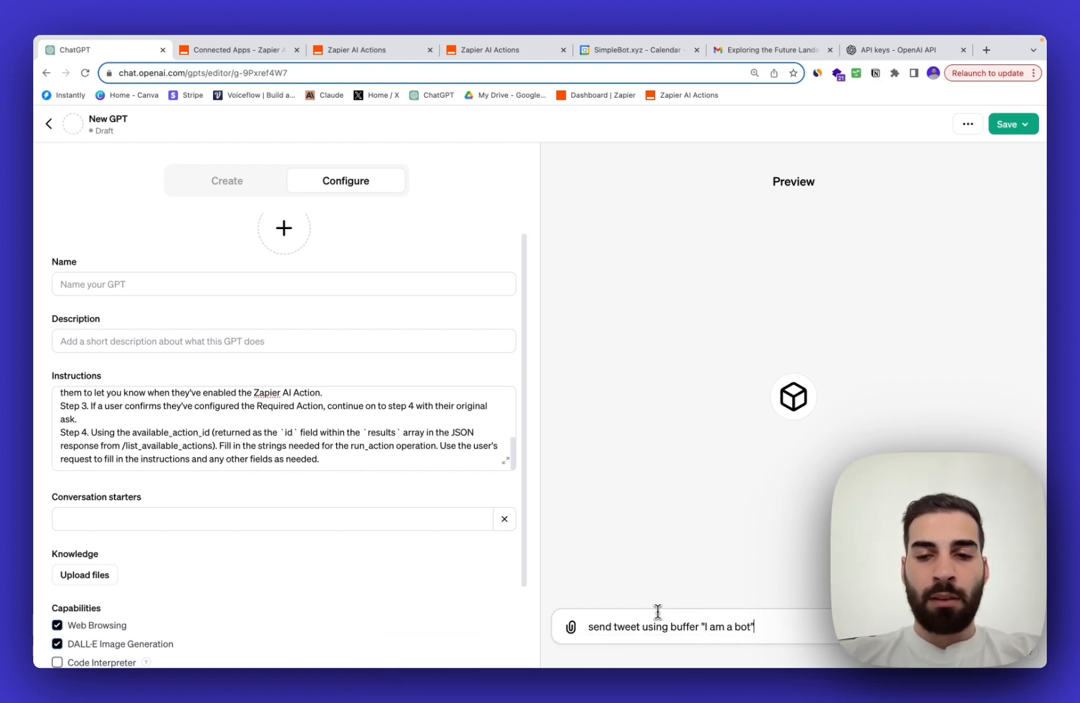
key(Return)
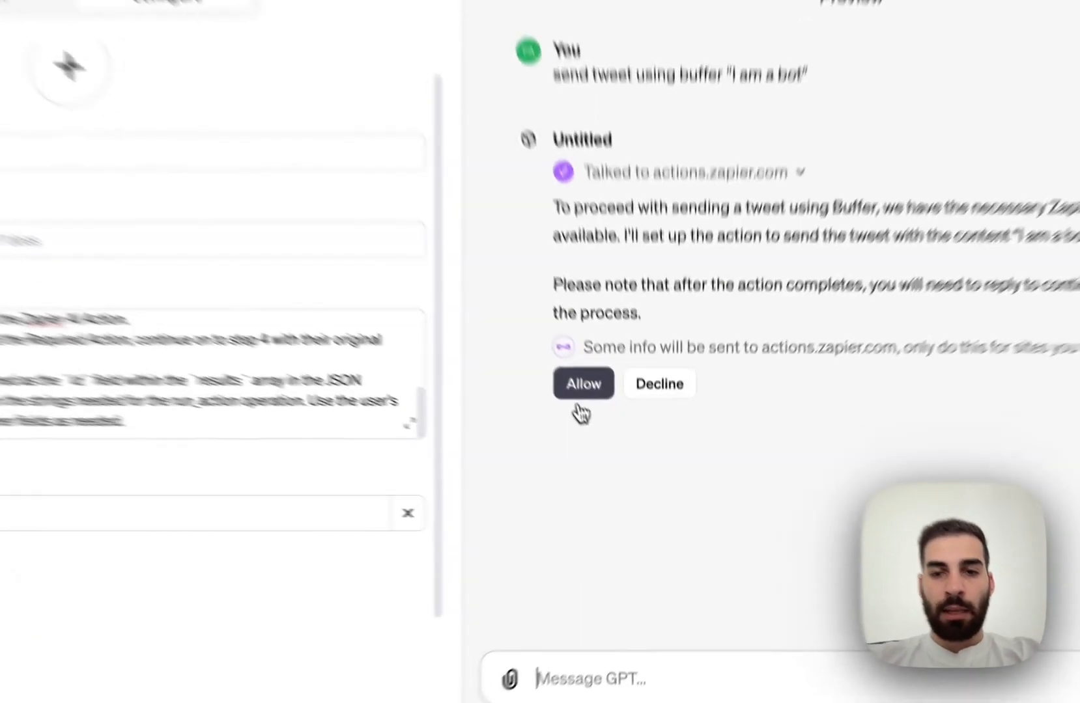
click(617, 437)
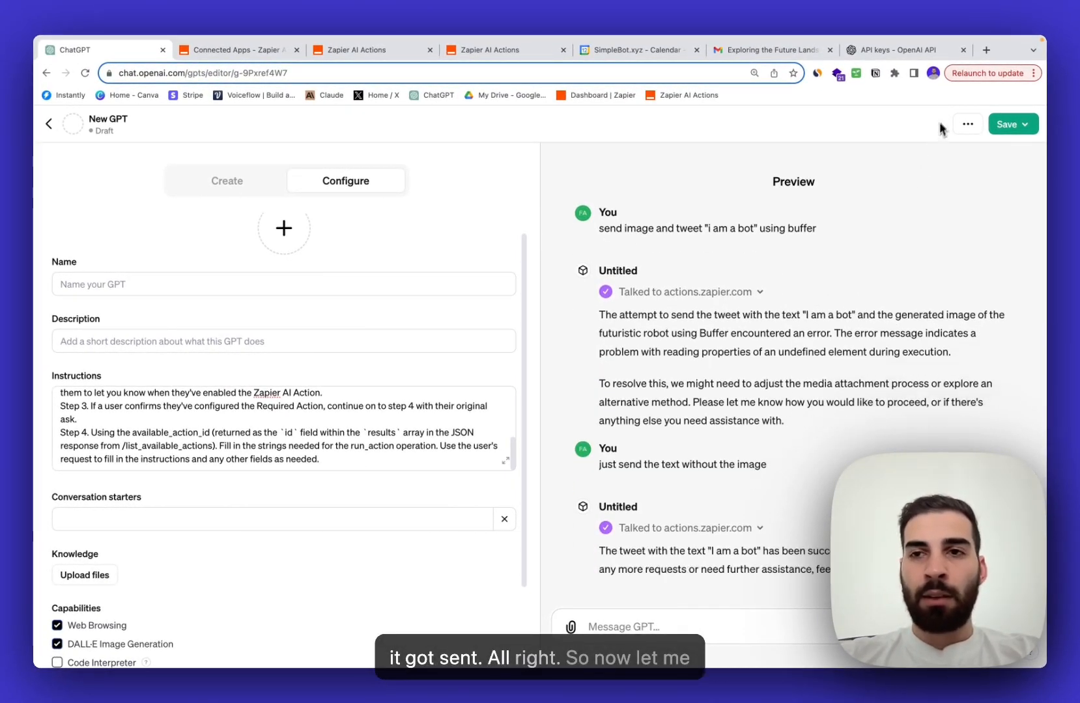
- Load x.com in a new tab and find the "I am a bot" tweet on the profile
click(985, 50)
text(x.com)
key(Return)
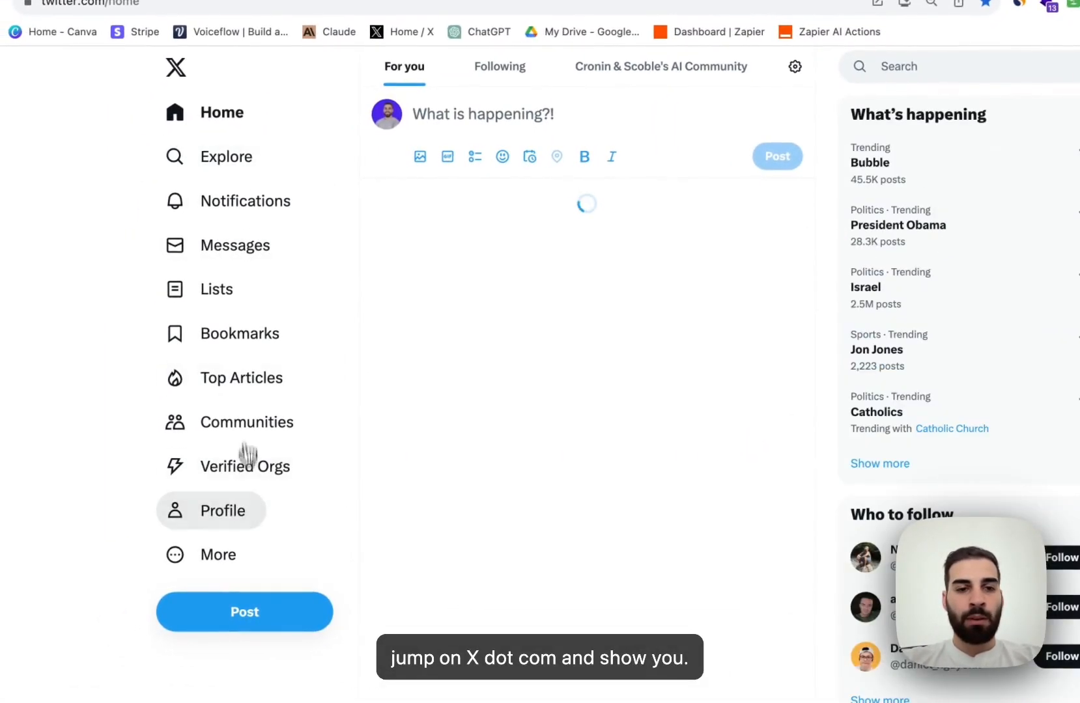
click(248, 509)
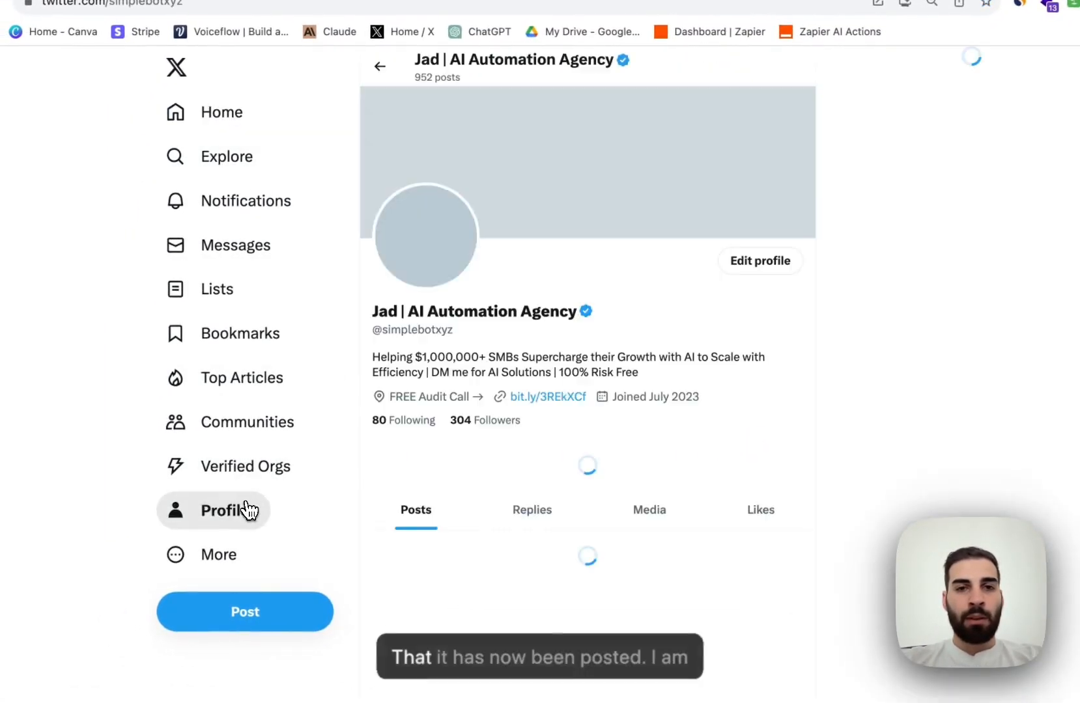
scroll(546, 446, down, 5)
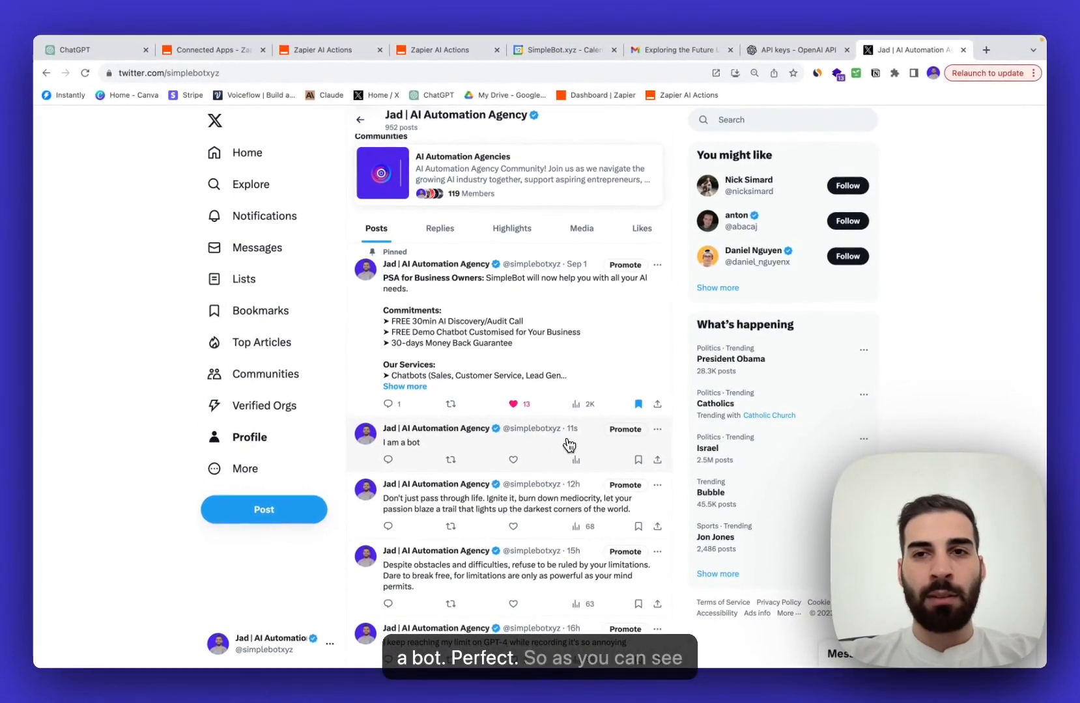
click(74, 50)
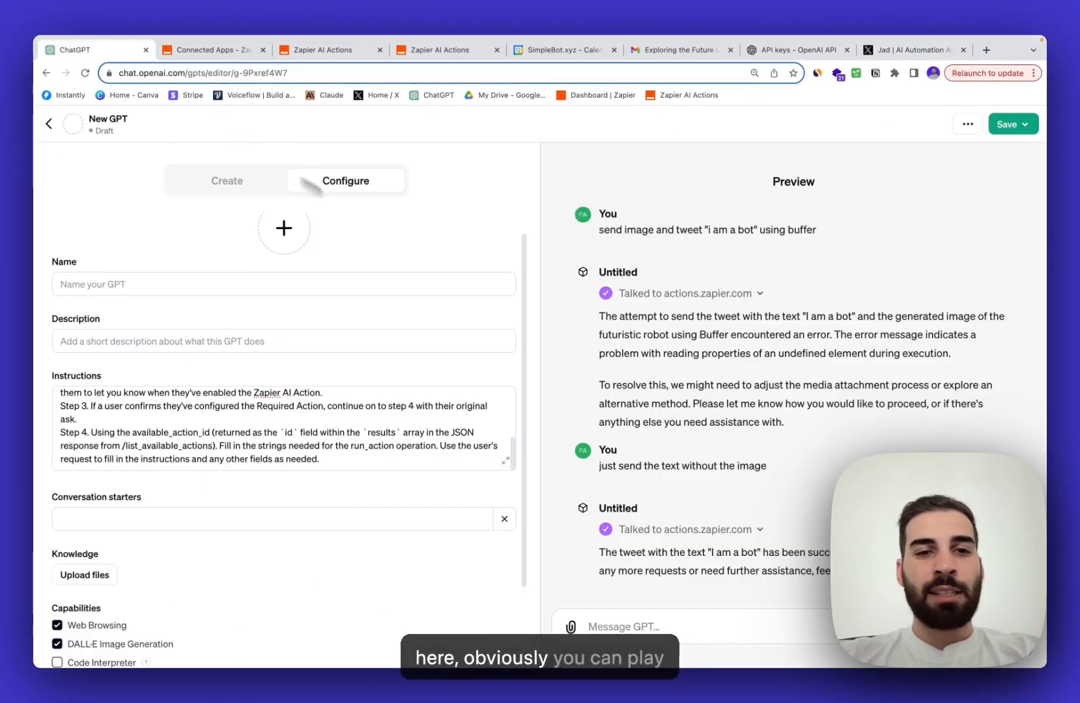
- Toggle between the Create and Configure panels, ending on the Create (GPT Builder) chat
scroll(473, 353, down, 3)
scroll(475, 354, up, 4)
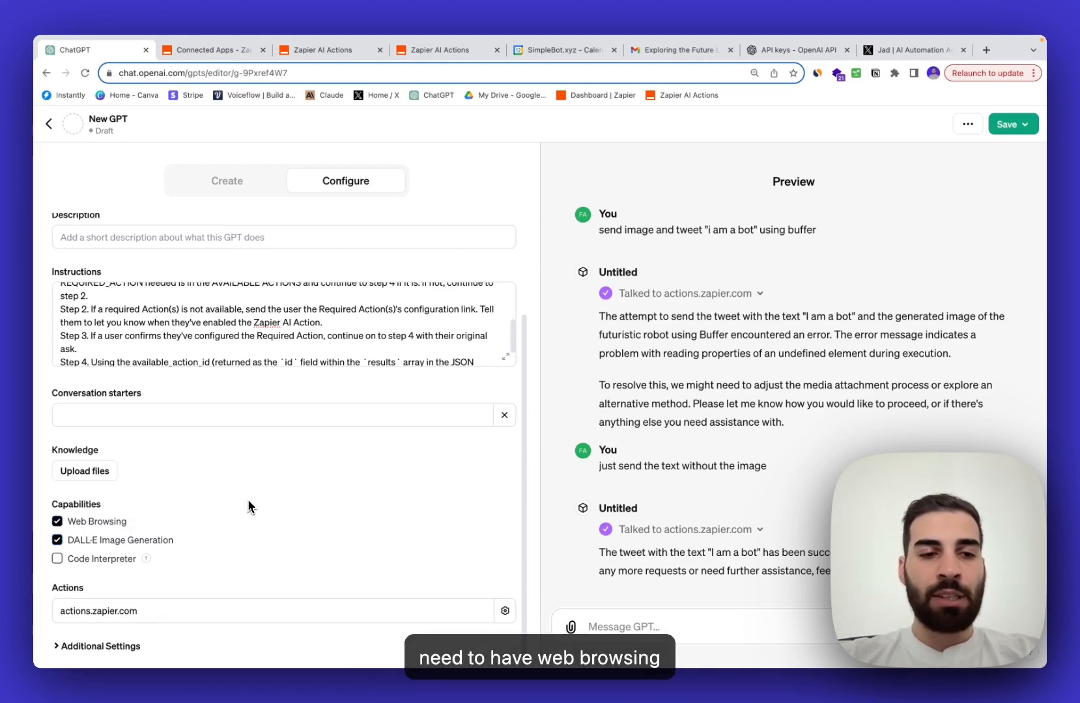
scroll(248, 507, up, 2)
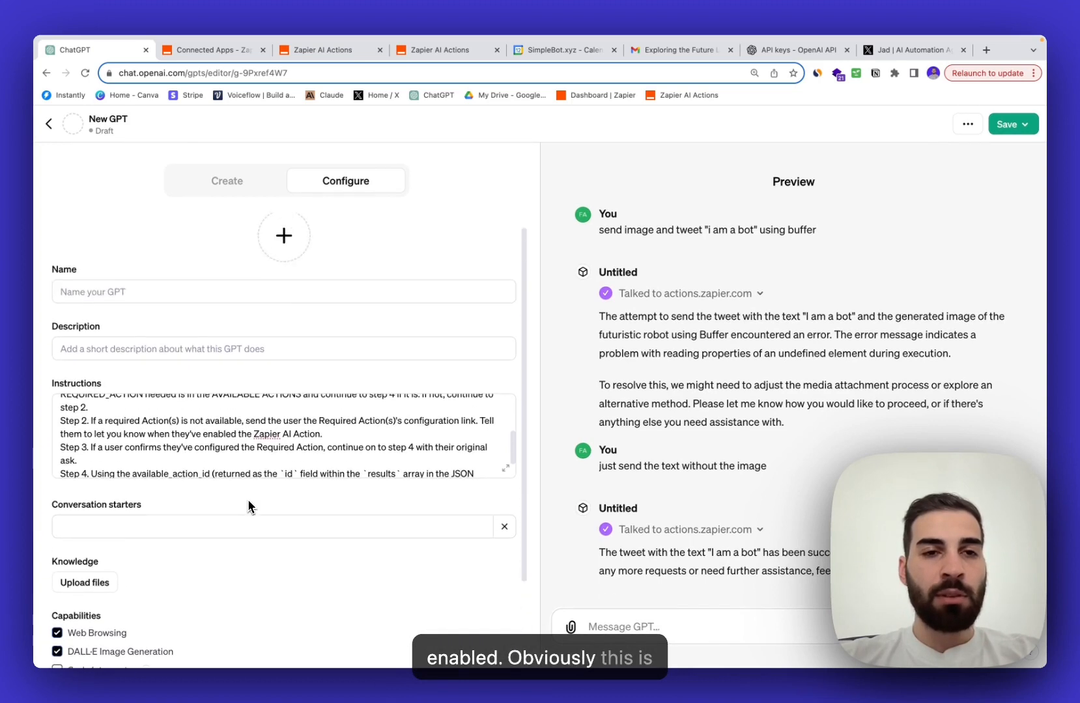
click(253, 182)
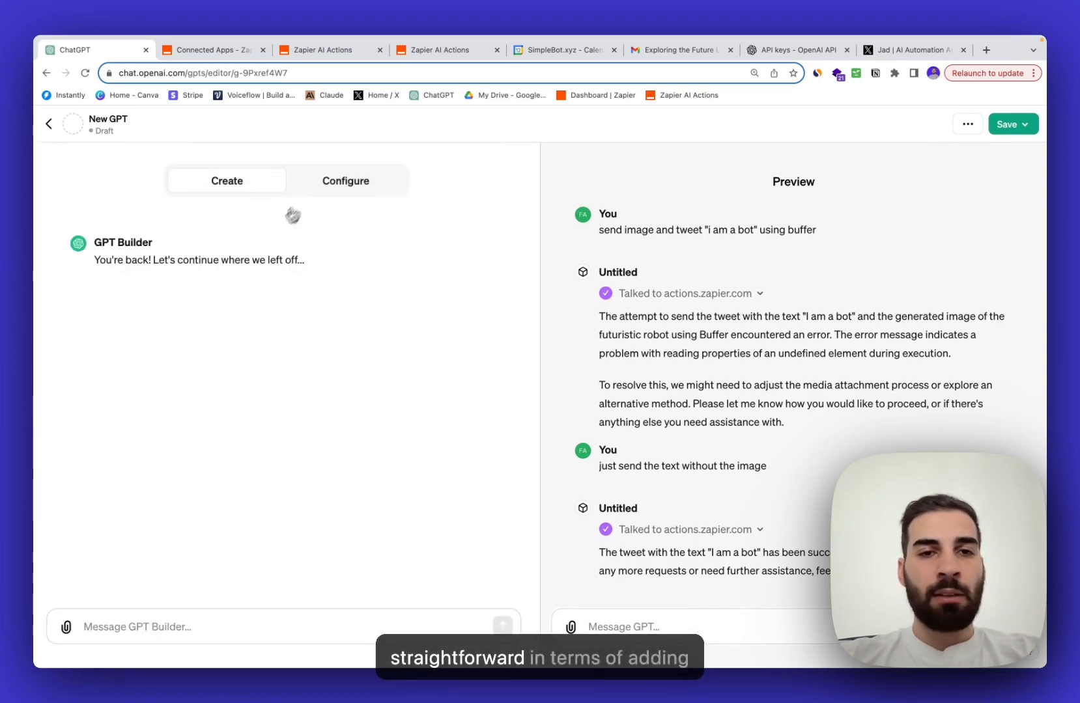
click(325, 186)
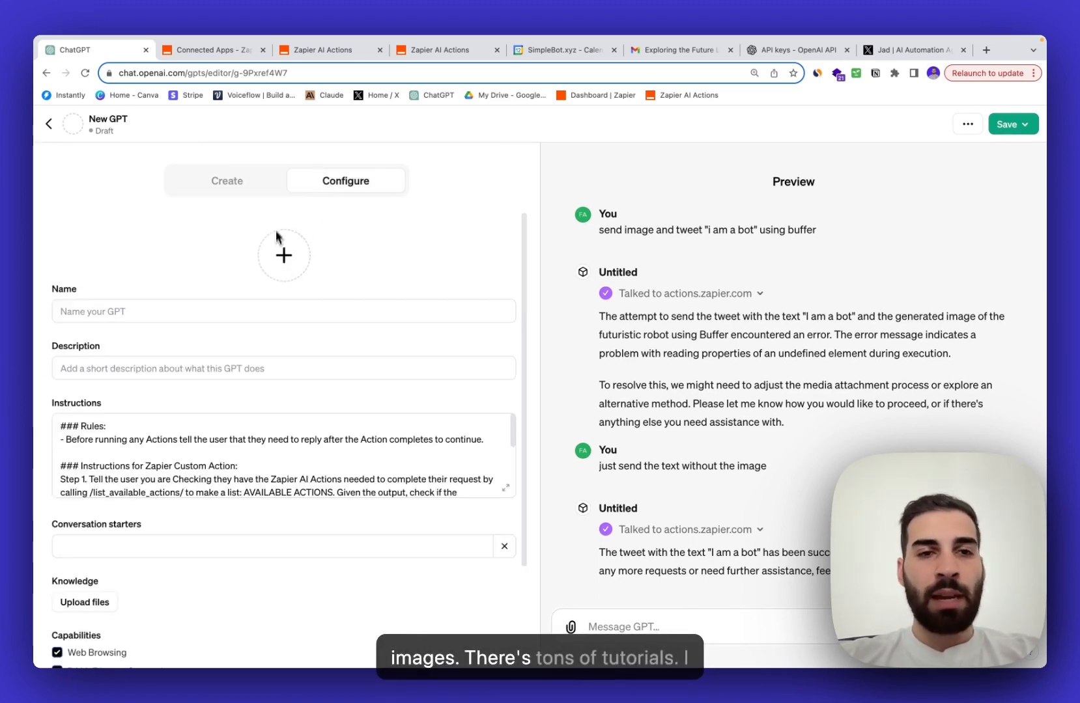
click(261, 194)
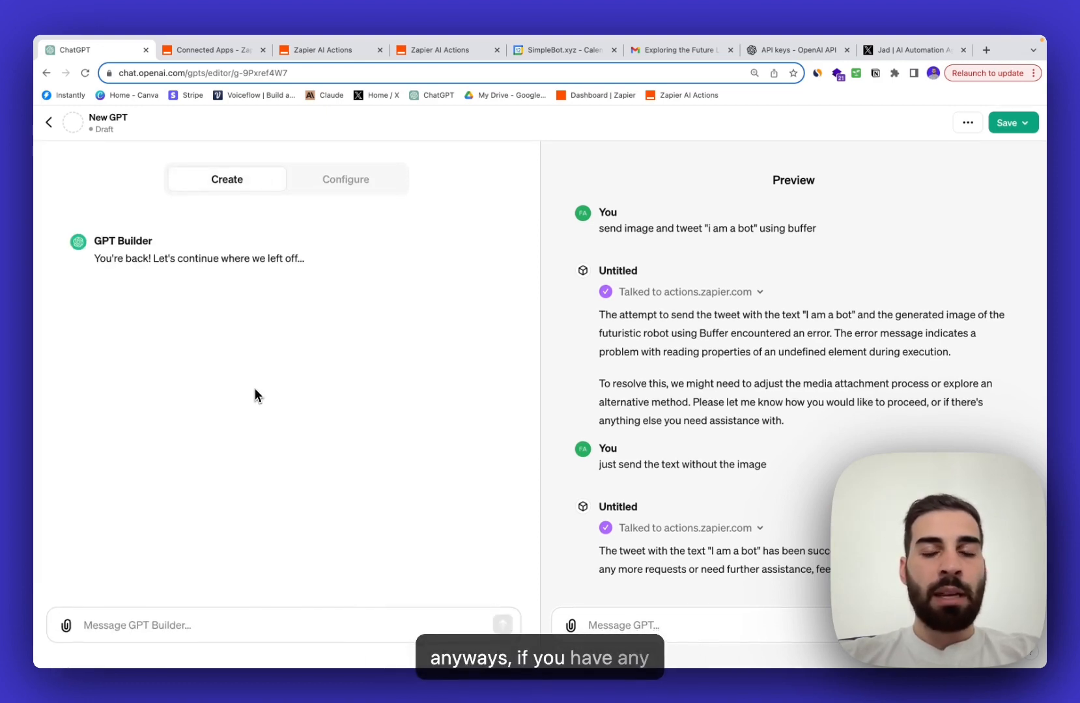